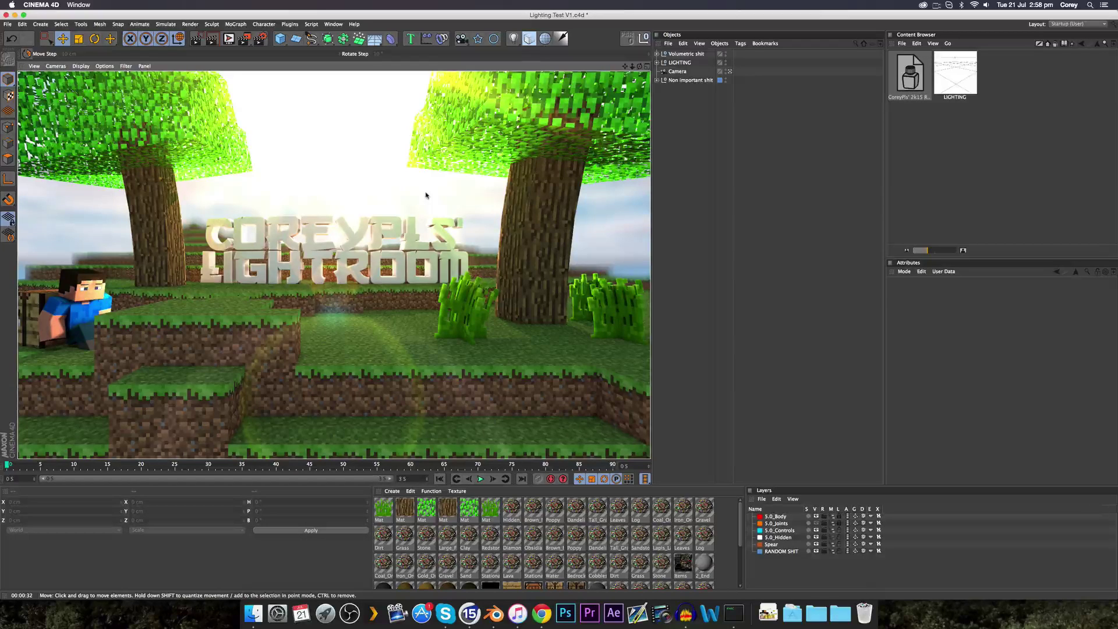
Delete the existing volumetric and LIGHTING groups from the scene and load the LIGHTING preset from the content browser.
click(687, 56)
key(Delete)
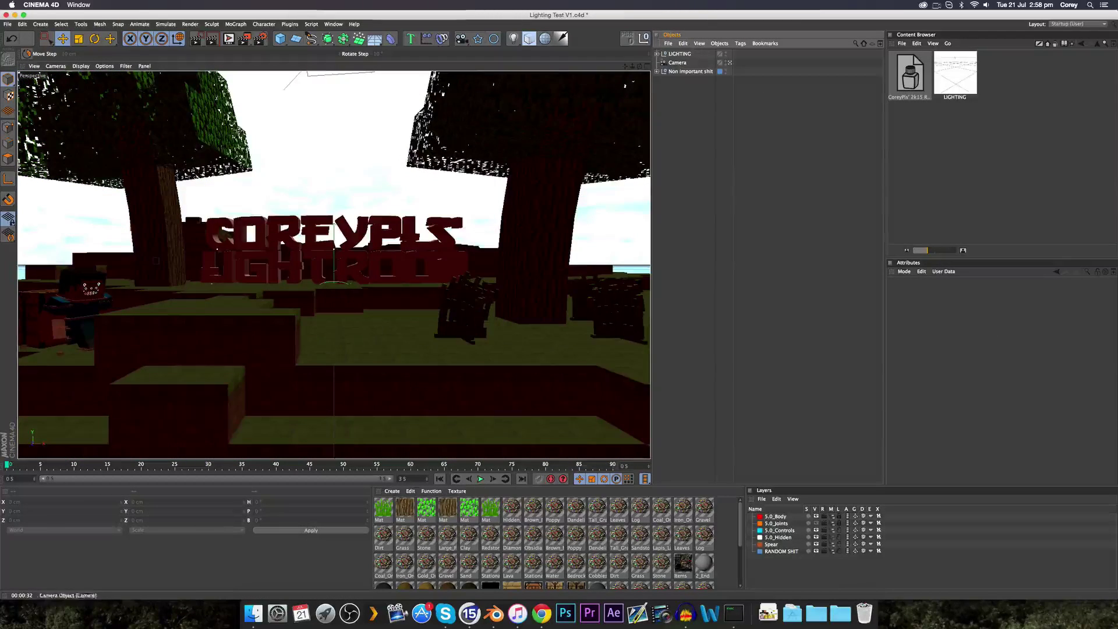
click(669, 53)
key(Delete)
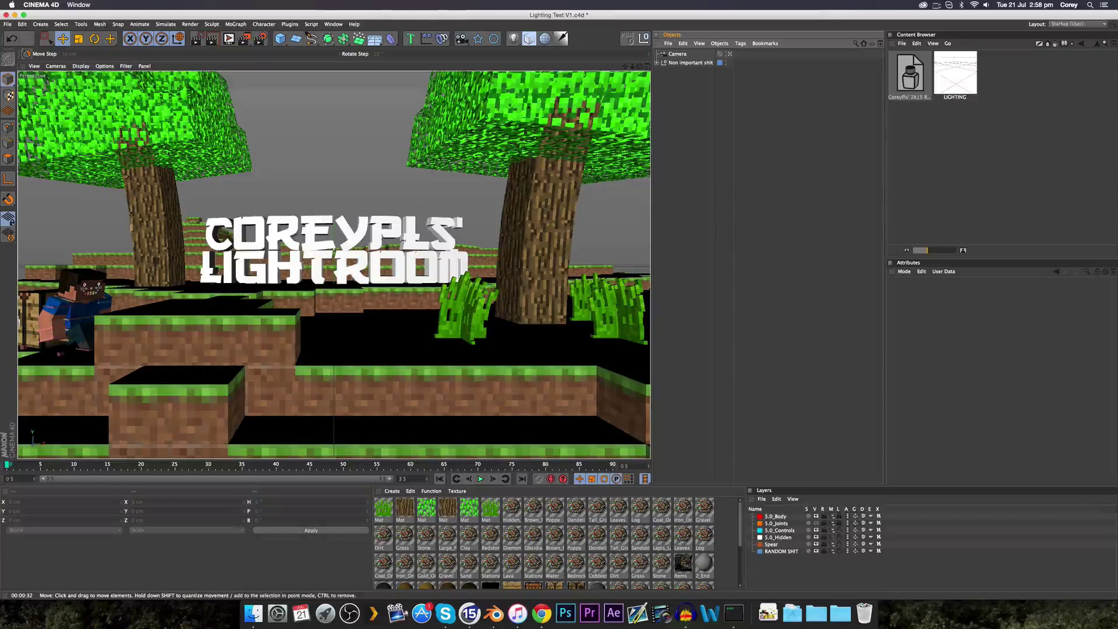
double_click(961, 84)
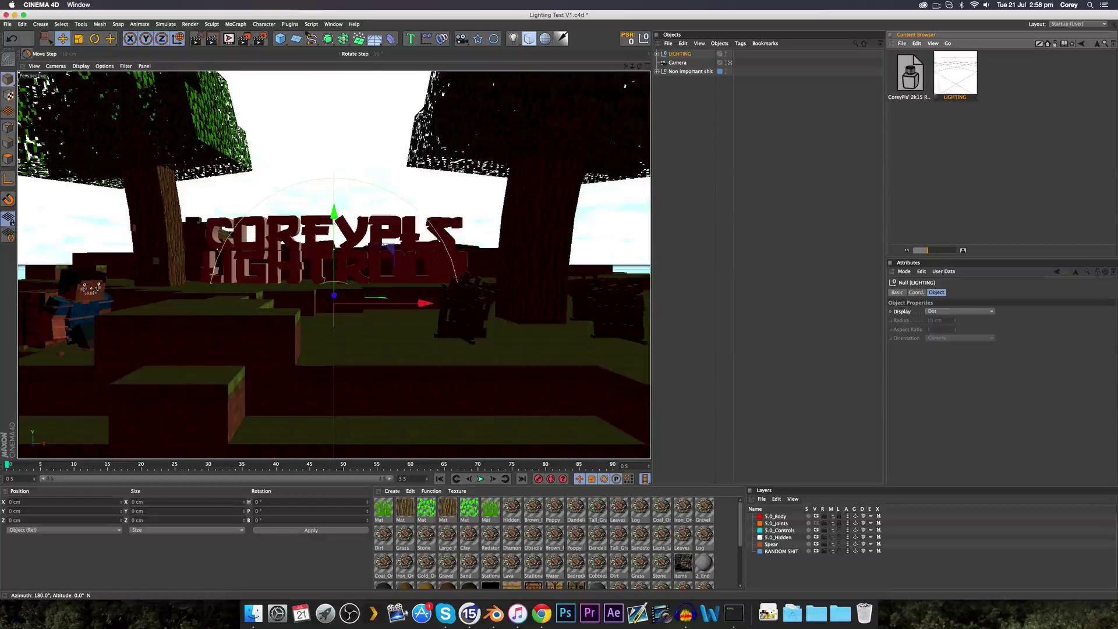
Load the CoreyPls' 2k15 render settings preset, delete the duplicate entry, and make the remaining CoreyPls' 2k15 setting active.
key(super+b)
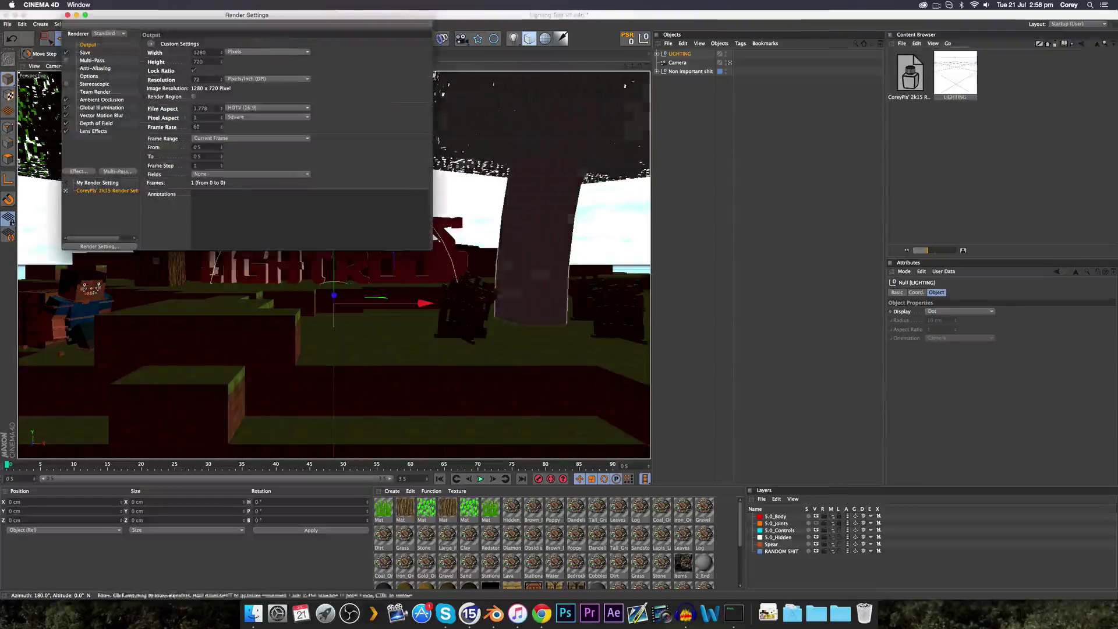
double_click(910, 76)
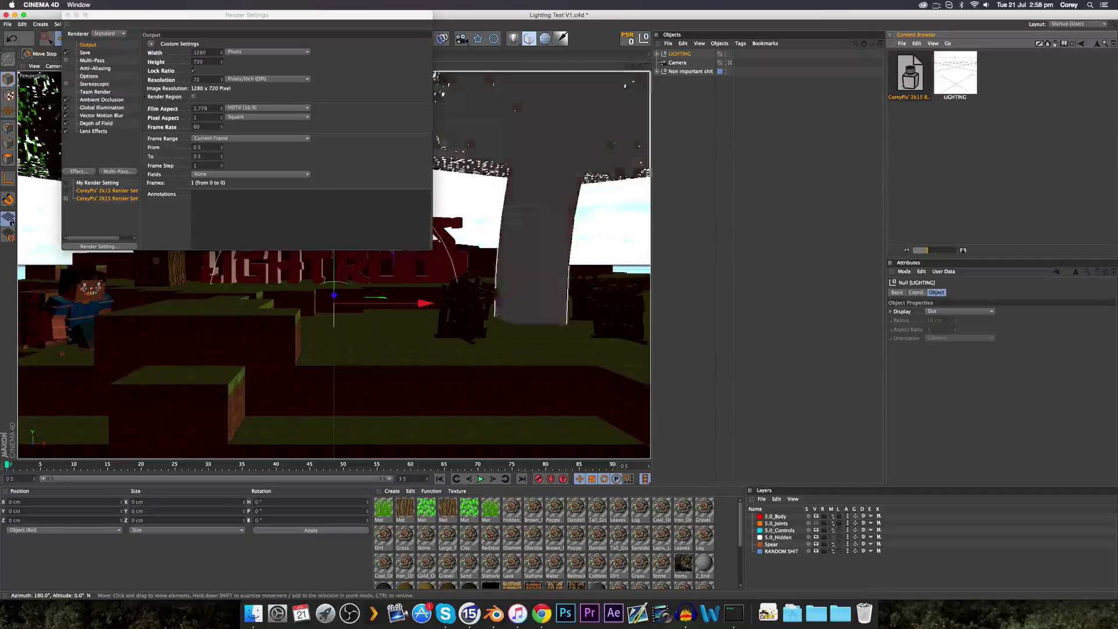
click(92, 198)
key(Delete)
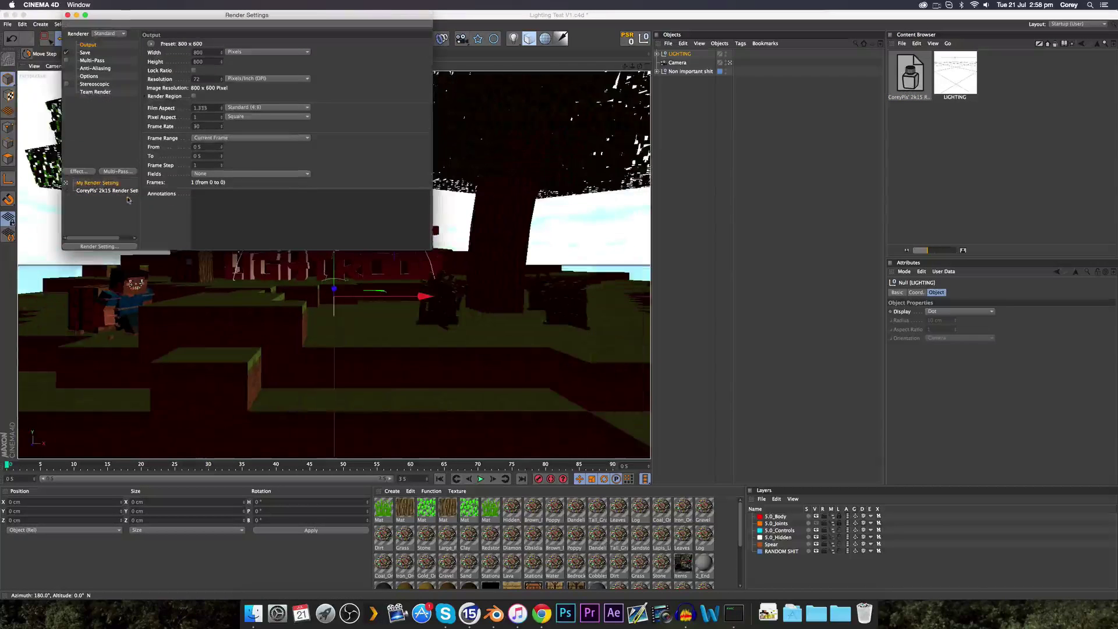
click(67, 191)
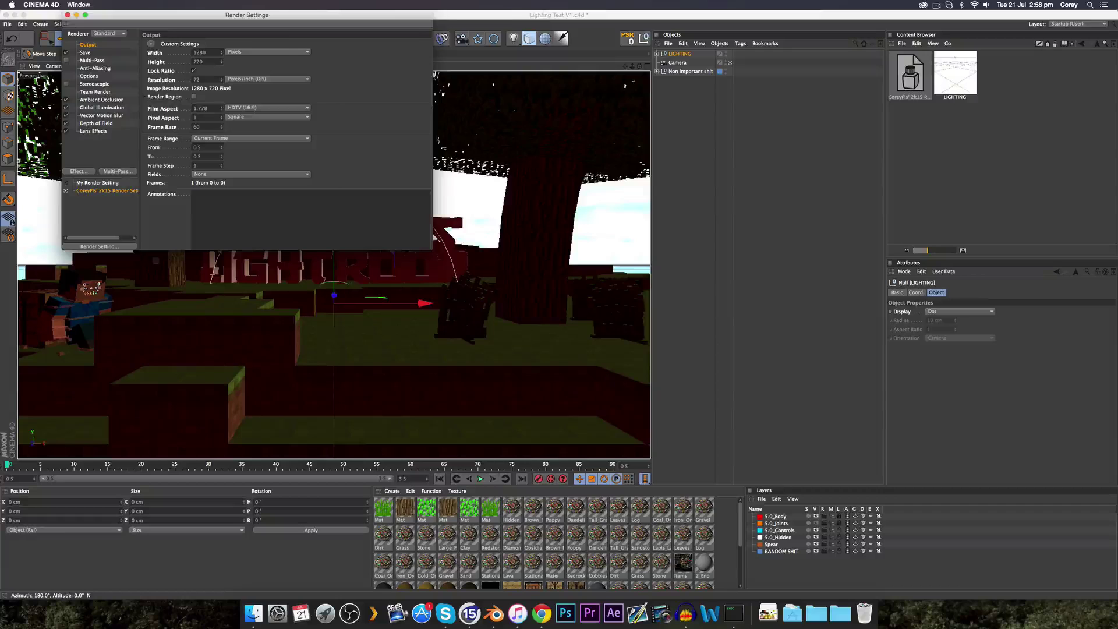
click(68, 14)
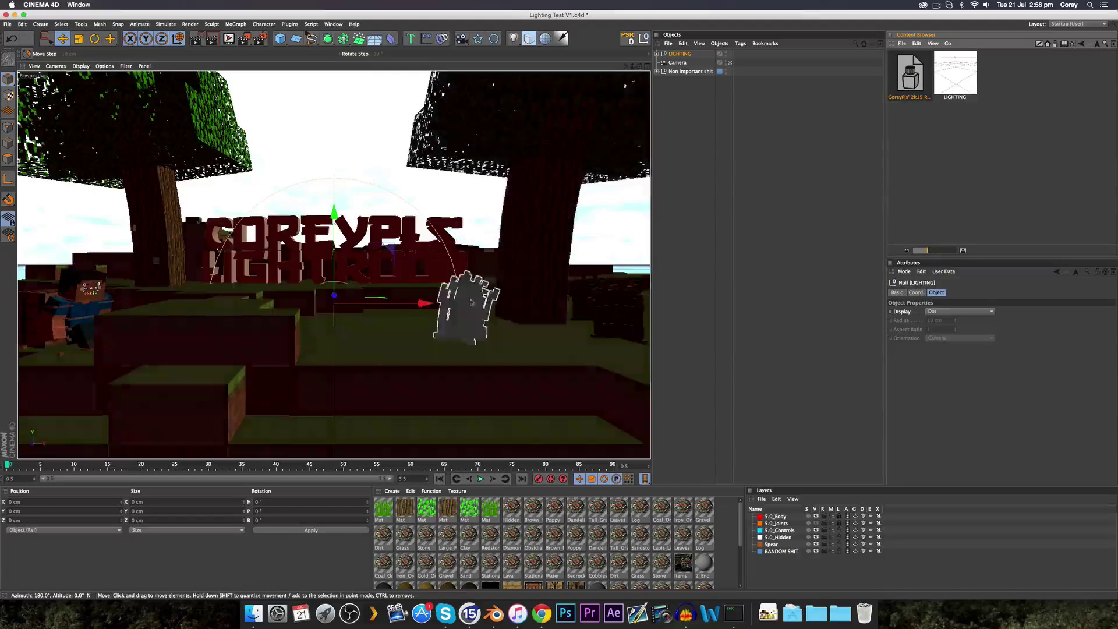
Pull the scene camera back to frame more of the landscape around the title, and leave the camera view.
scroll(449, 239, down, 5)
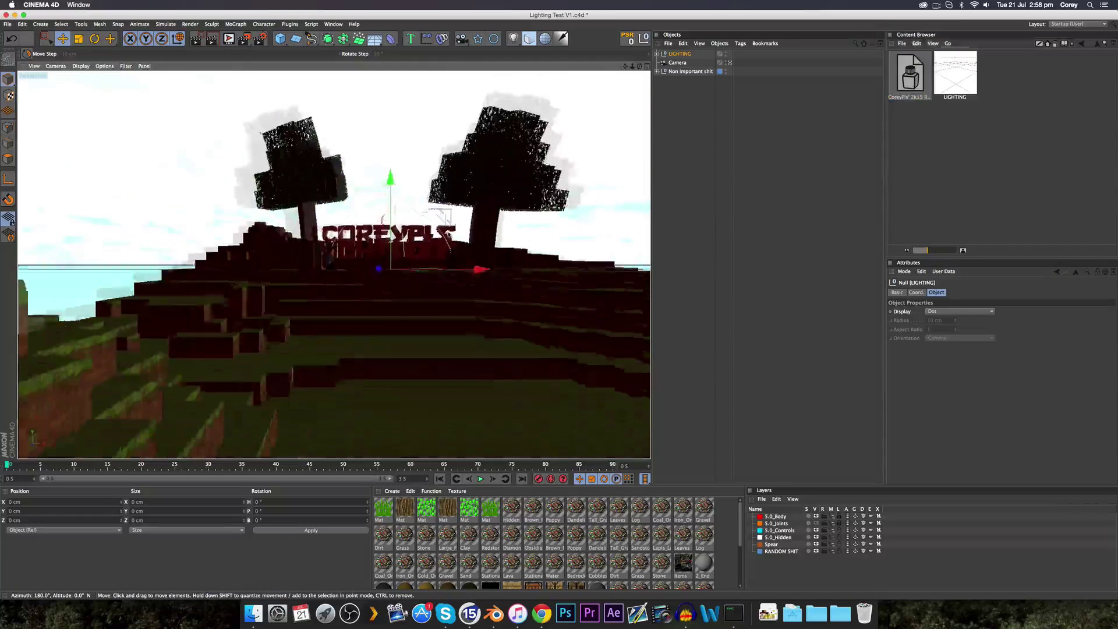
scroll(452, 235, up, 2)
scroll(501, 219, up, 3)
scroll(567, 197, down, 2)
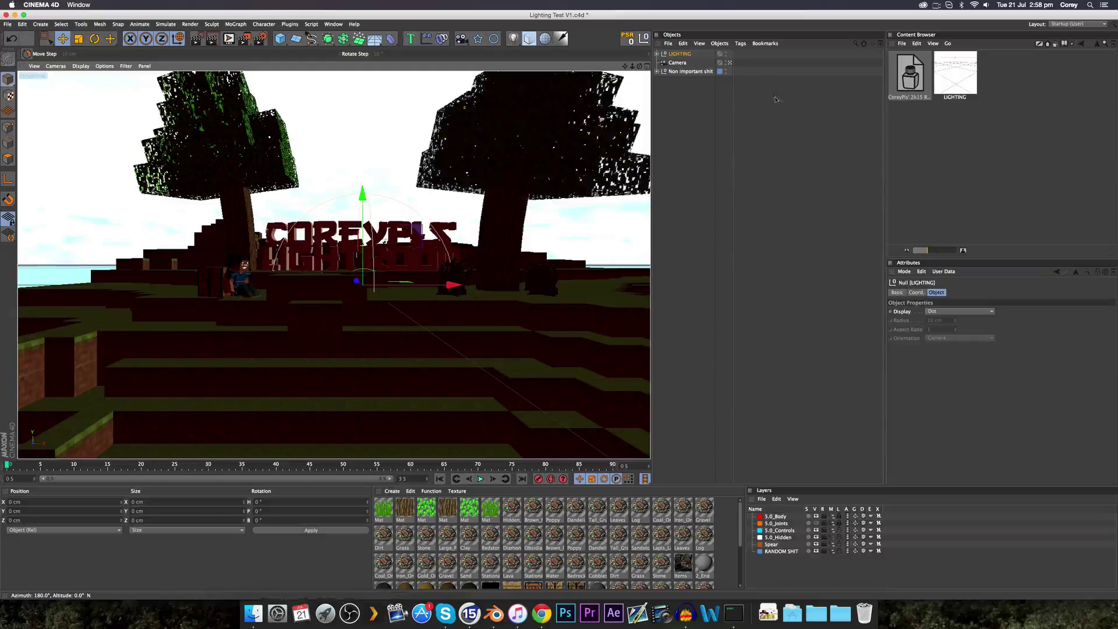
scroll(599, 110, down, 4)
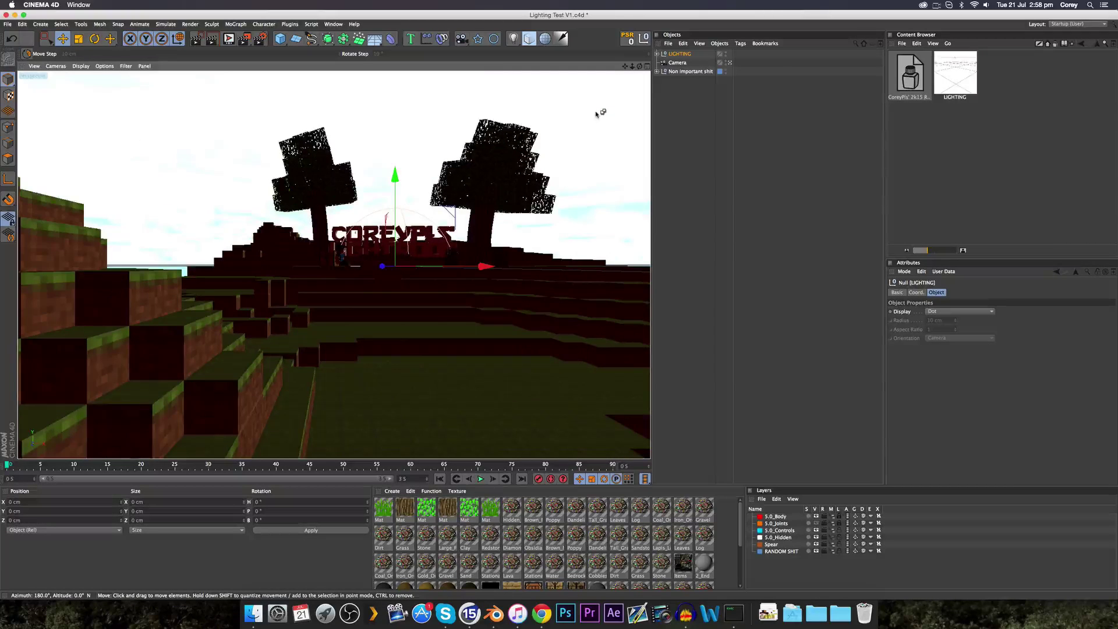
scroll(598, 113, up, 4)
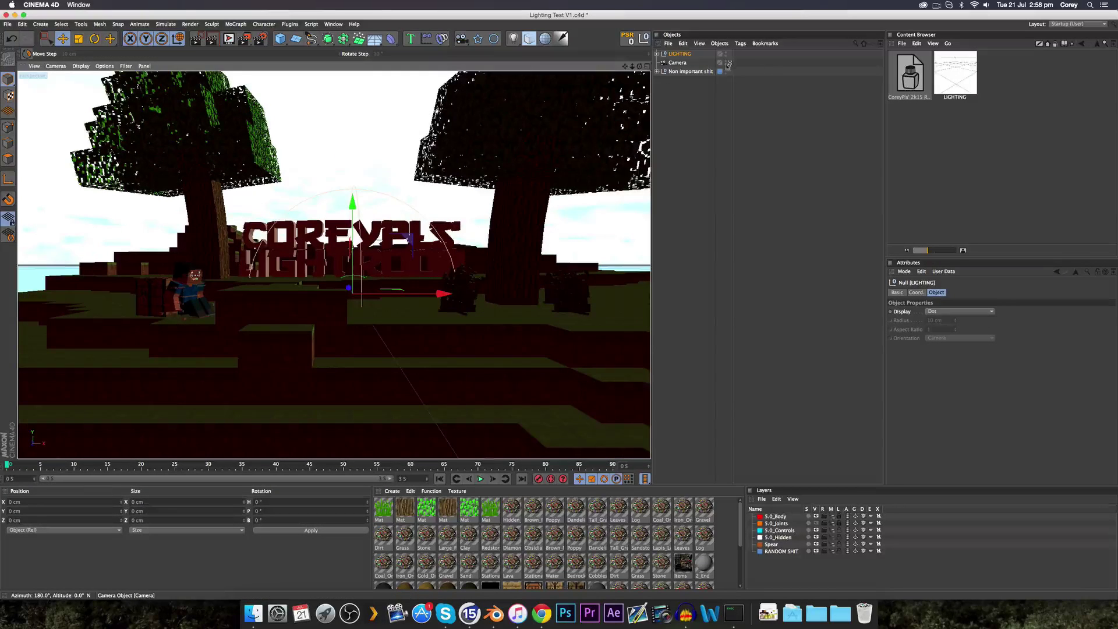
click(727, 63)
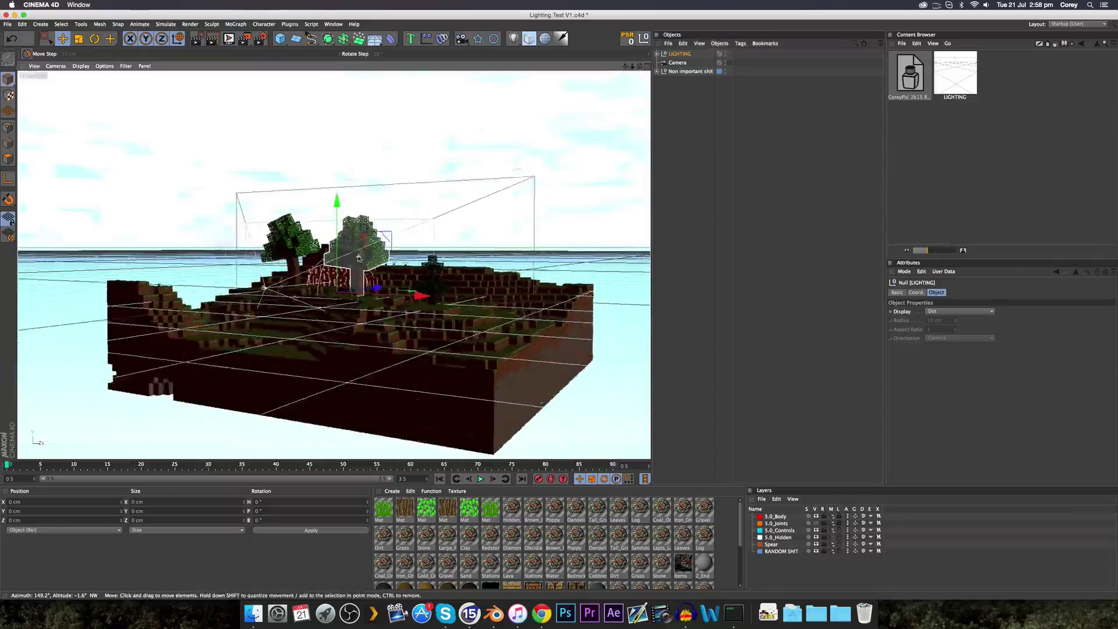
Expand the LIGHTING group and toggle its Light and Physical Sky off and on to compare their effect.
scroll(359, 258, up, 2)
alt+drag(407, 219, 425, 331)
click(657, 53)
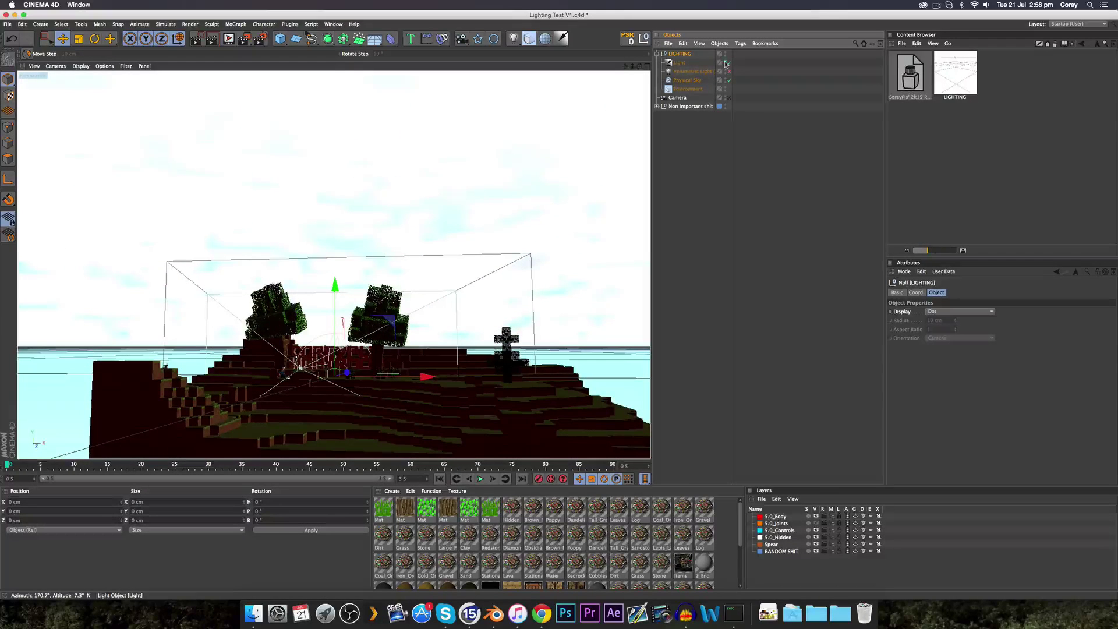
click(727, 62)
click(727, 62)
click(722, 79)
click(728, 79)
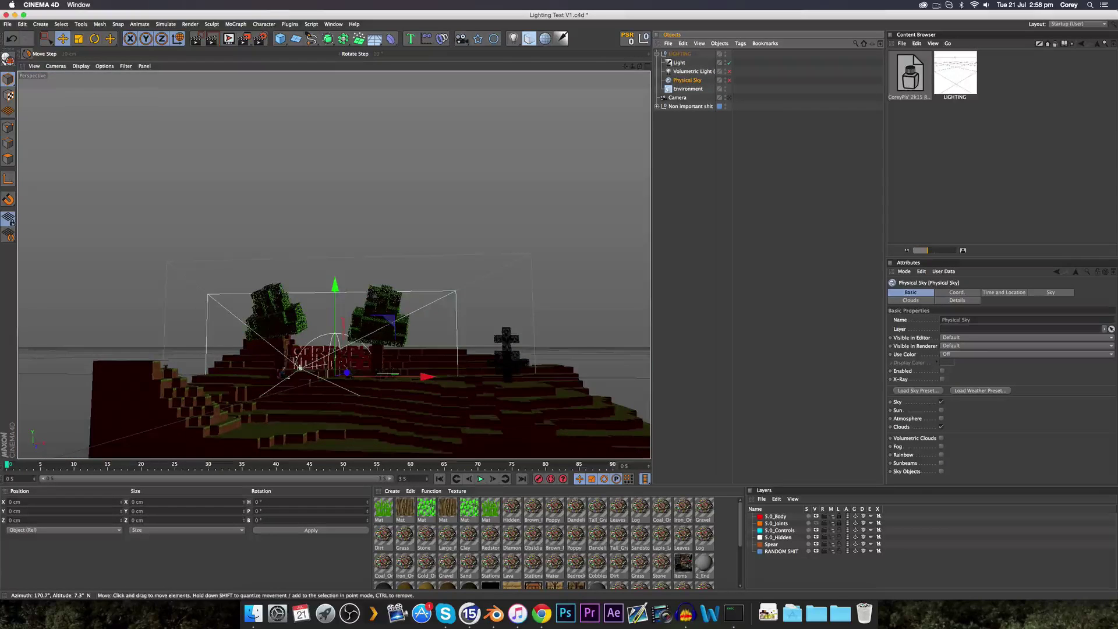
click(729, 97)
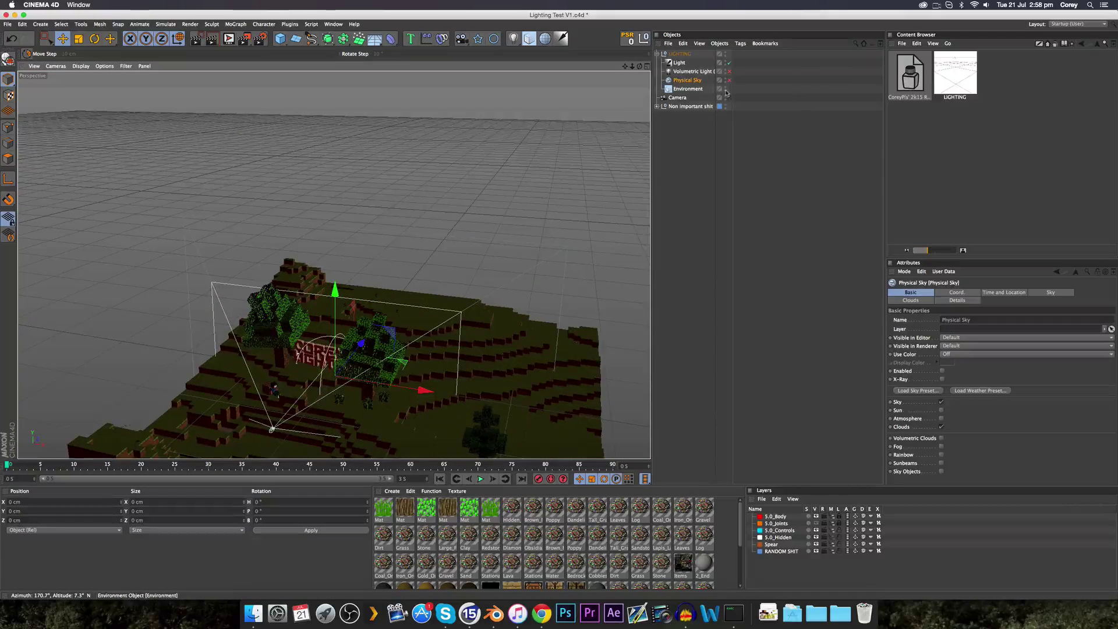
click(729, 80)
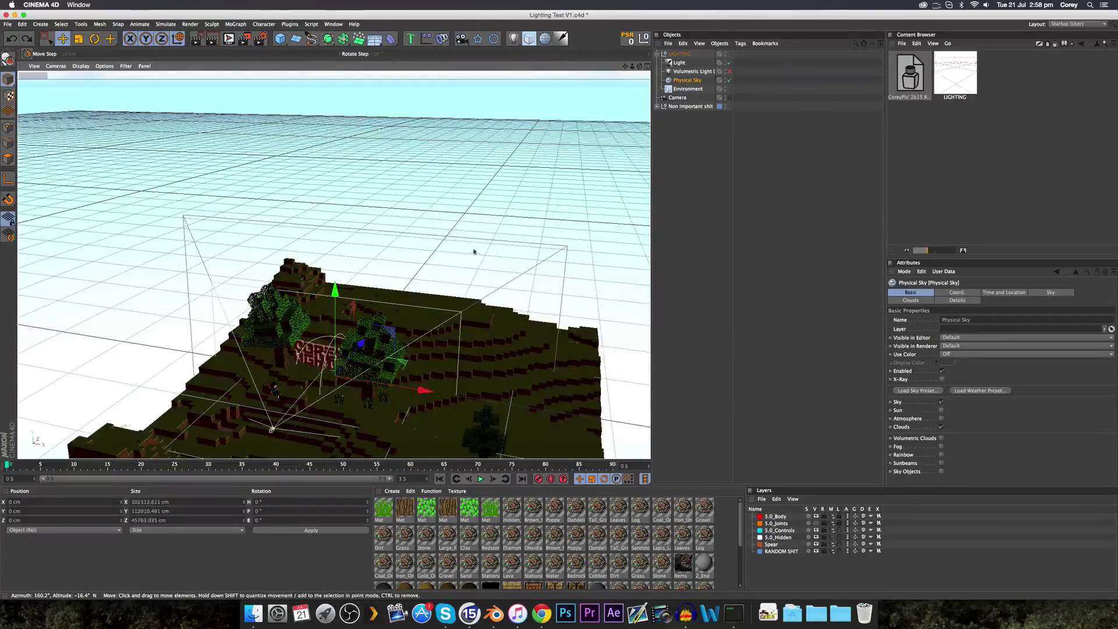
alt+drag(474, 251, 553, 245)
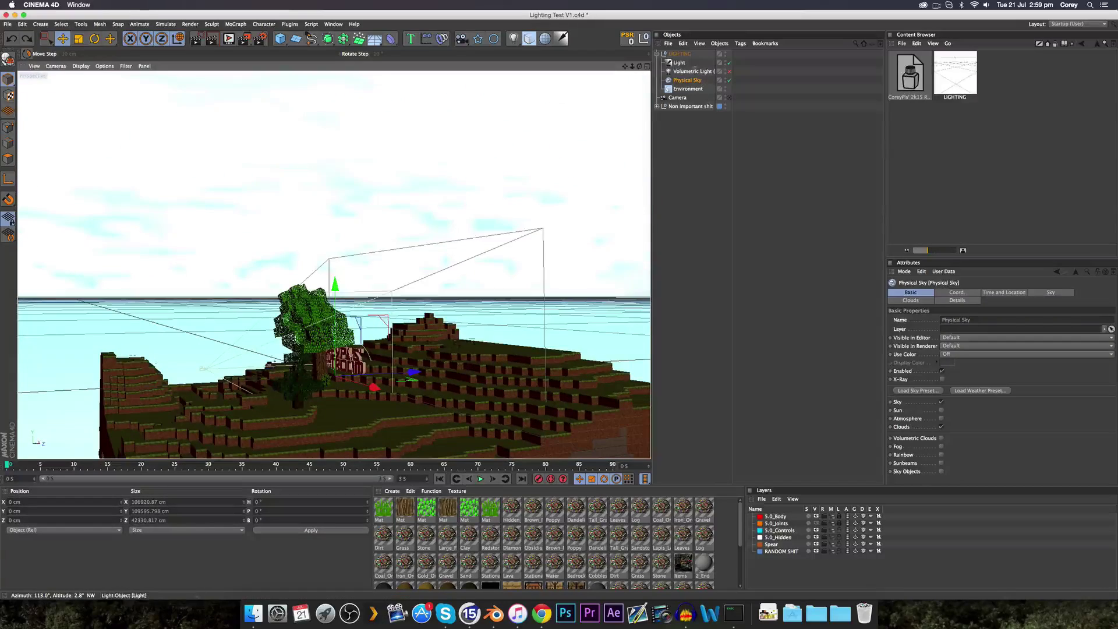
Compare the settings of the Light and the optional Volumetric Light, and widen the object list to show full names.
click(686, 62)
click(687, 71)
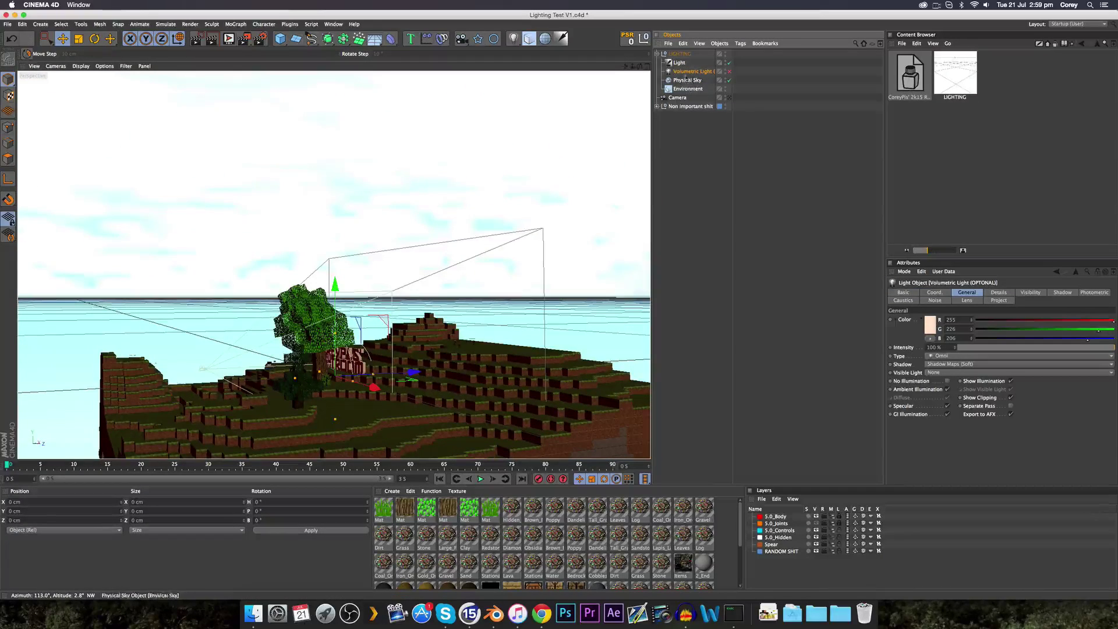
click(682, 71)
click(681, 63)
click(681, 72)
click(683, 71)
click(681, 63)
click(683, 71)
click(682, 62)
click(682, 73)
drag(731, 88, 752, 85)
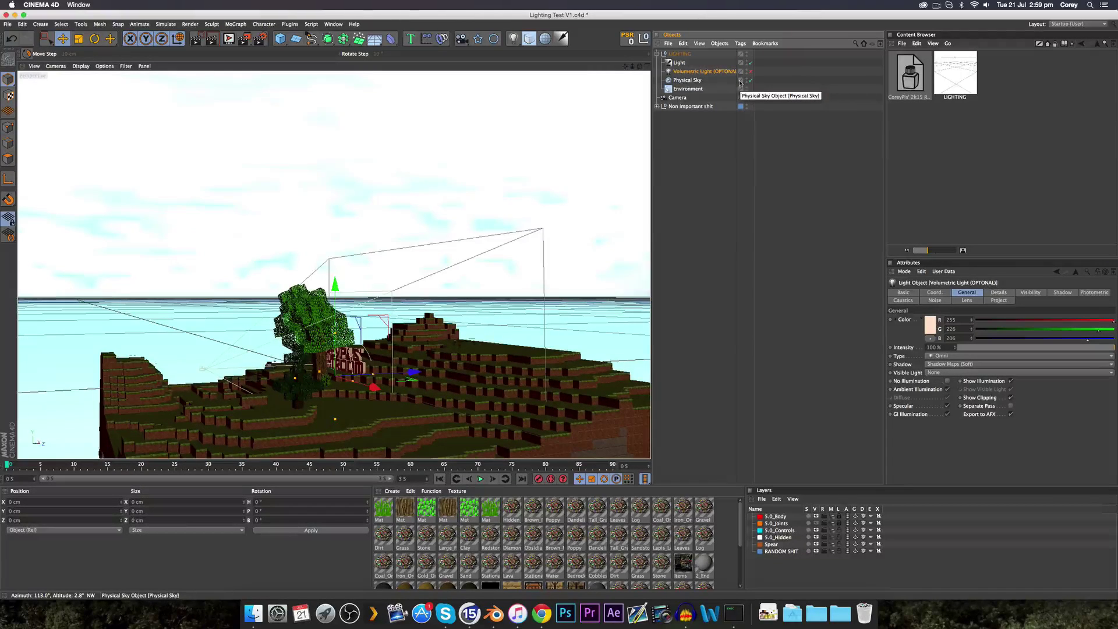
Select the Light in the LIGHTING group and rotate its heading to about 181°.
alt+drag(220, 350, 300, 404)
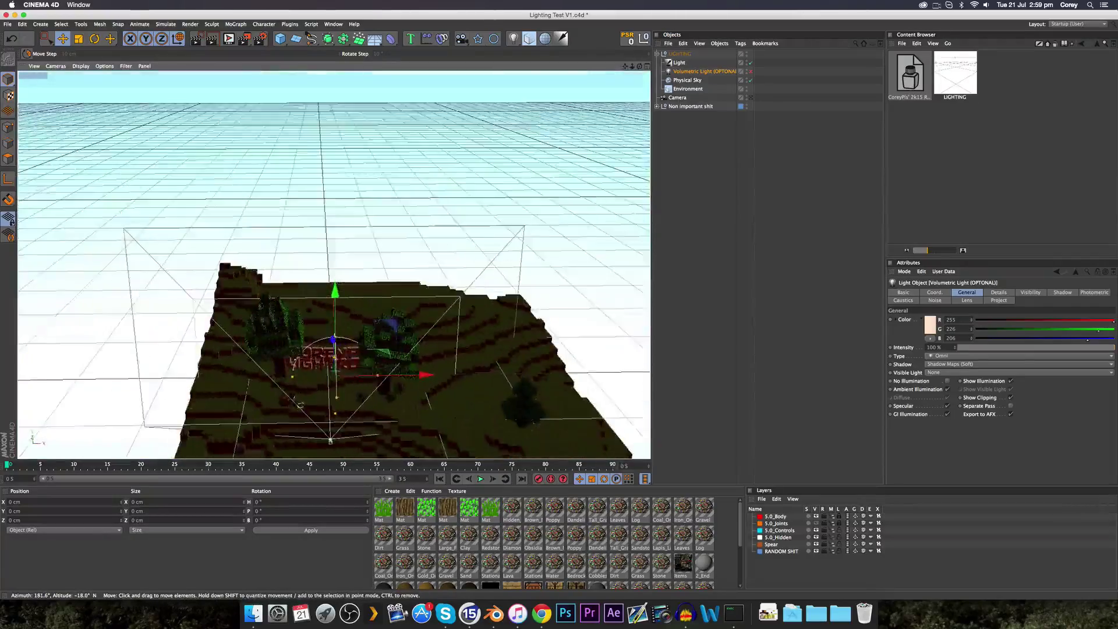
scroll(299, 333, up, 5)
drag(357, 318, 356, 348)
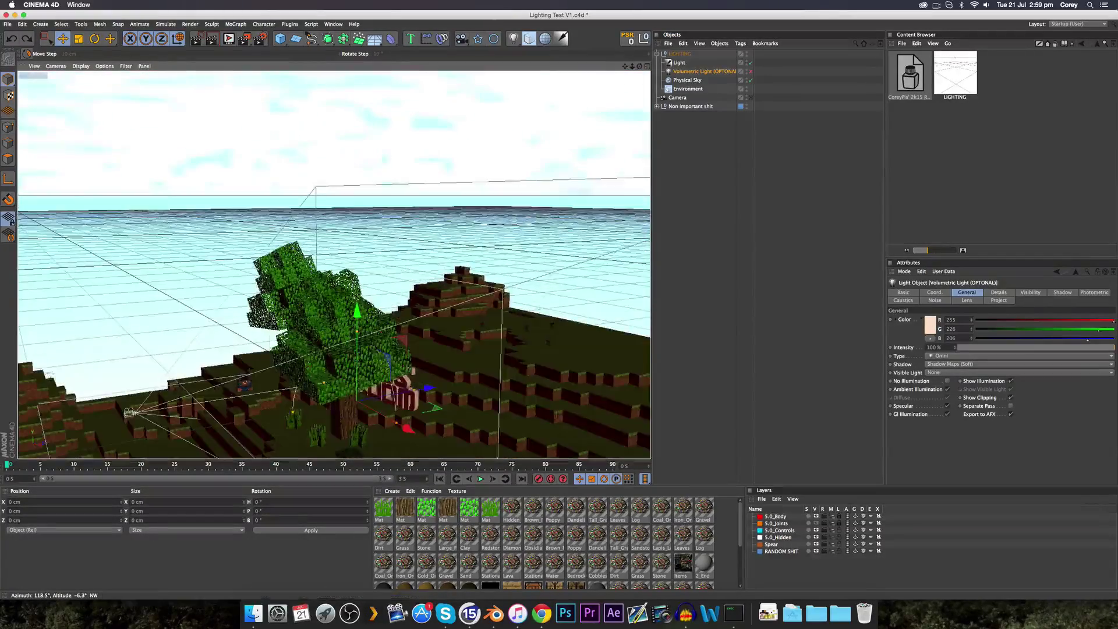
click(679, 62)
key(o)
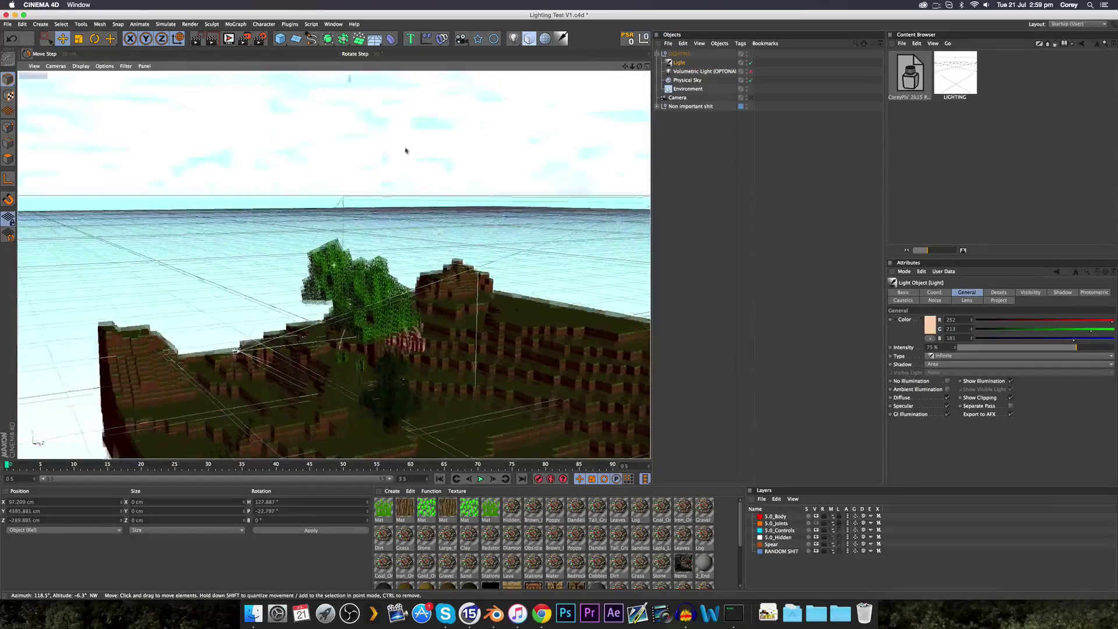
alt+drag(400, 384, 577, 160)
key(r)
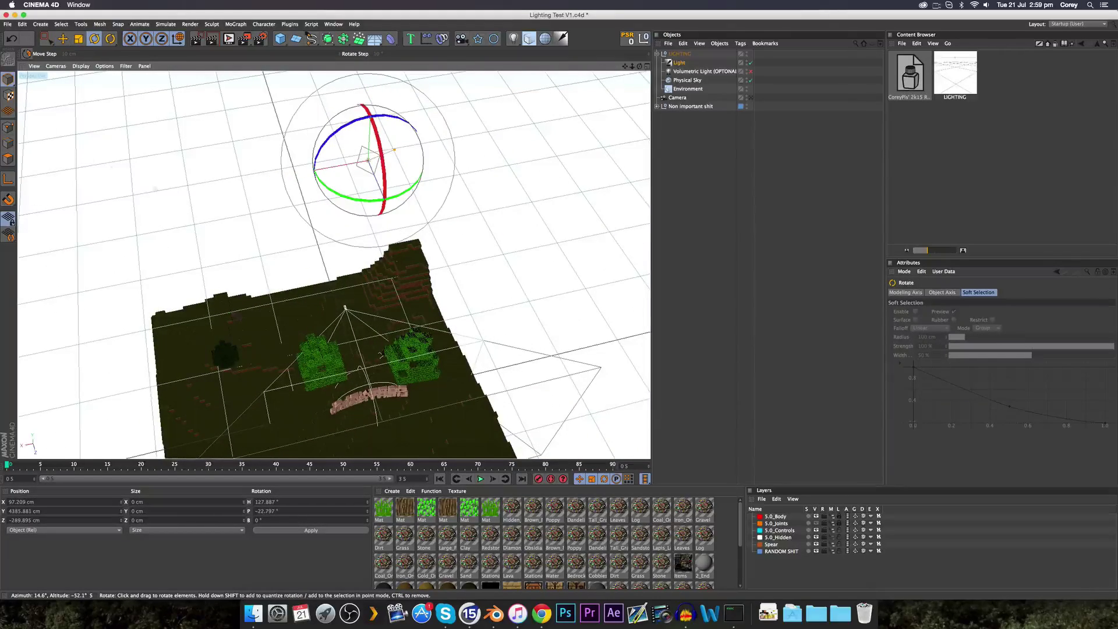
drag(361, 201, 410, 188)
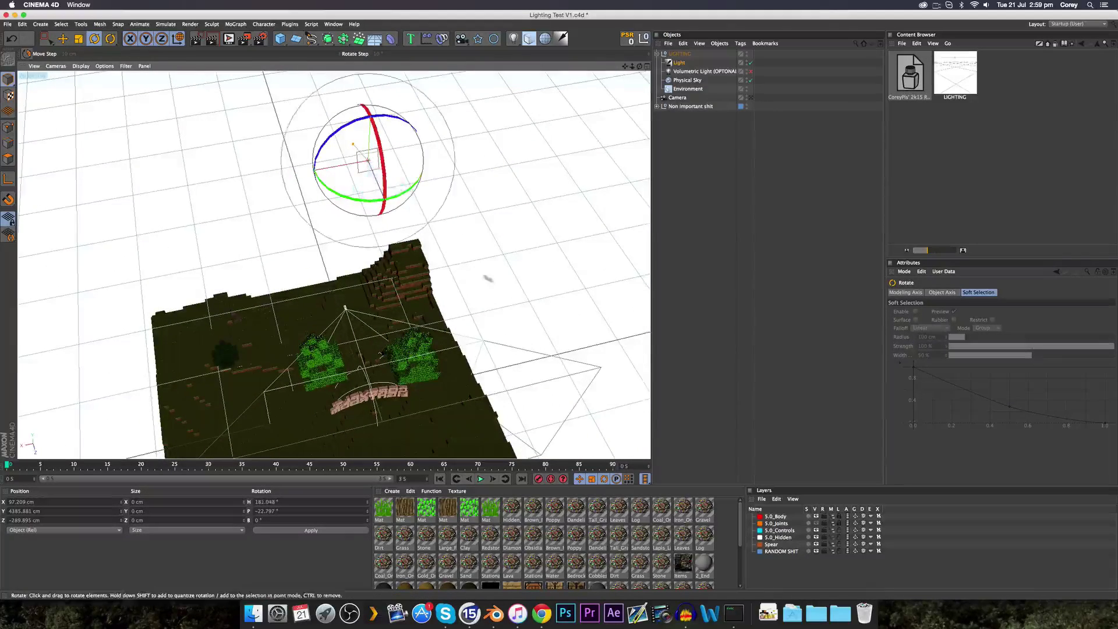
Move the Light to about Y 1753 cm and Z 1186 cm, behind the title, and set its pitch to about -26°.
alt+drag(487, 280, 282, 335)
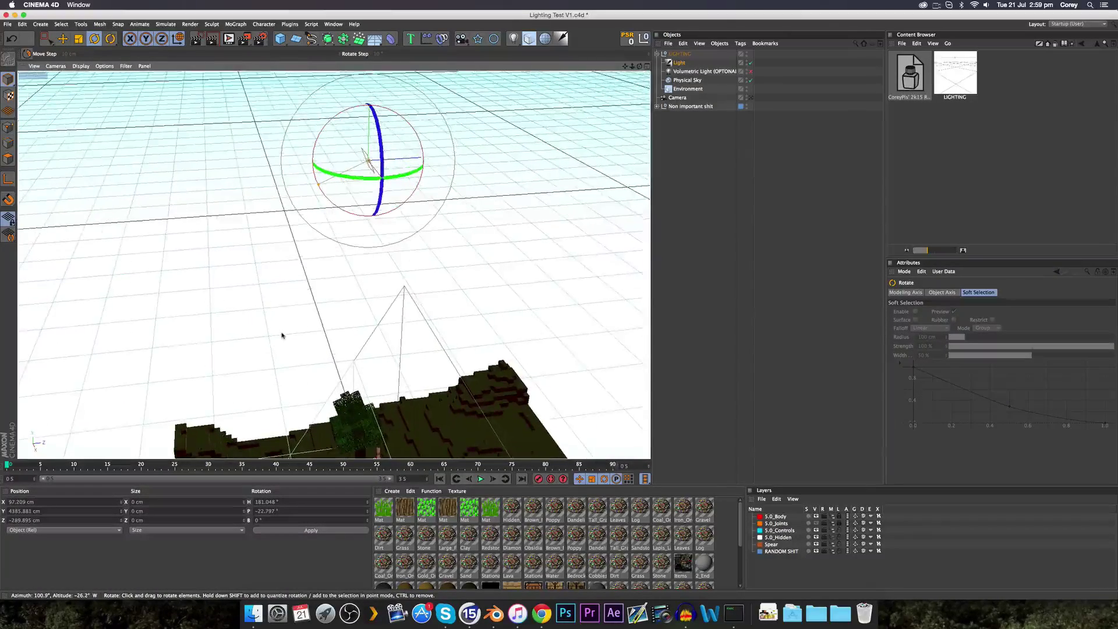
key(e)
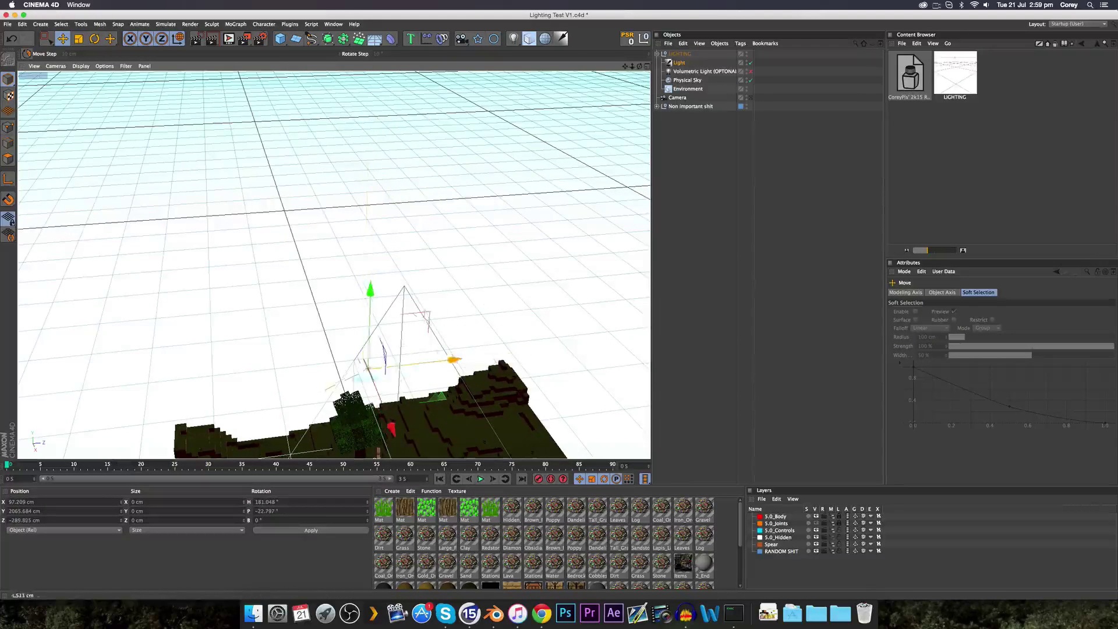
alt+drag(629, 173, 412, 294)
key(r)
alt+drag(479, 312, 342, 152)
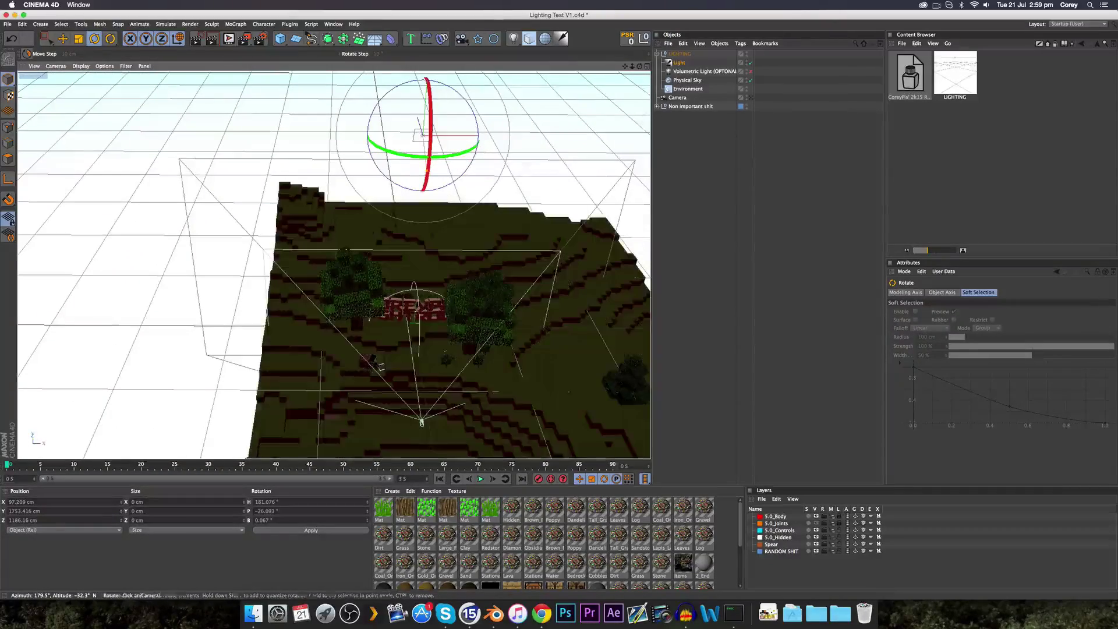
Pitch the Light more steeply downward while looking through the scene camera, and return to the free perspective view.
click(751, 97)
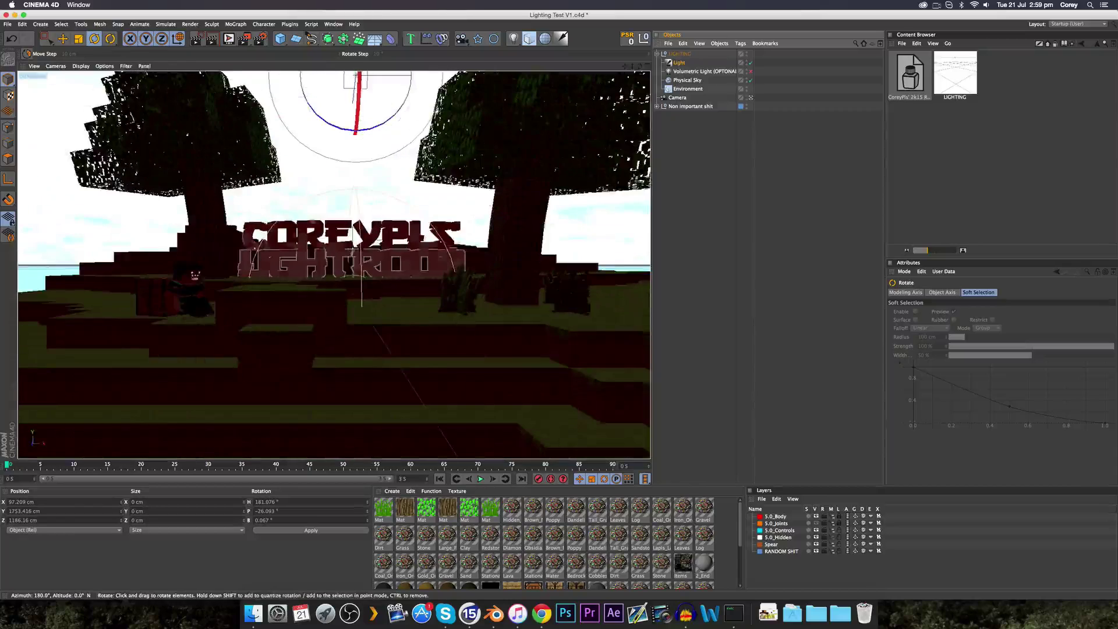
drag(356, 81, 356, 94)
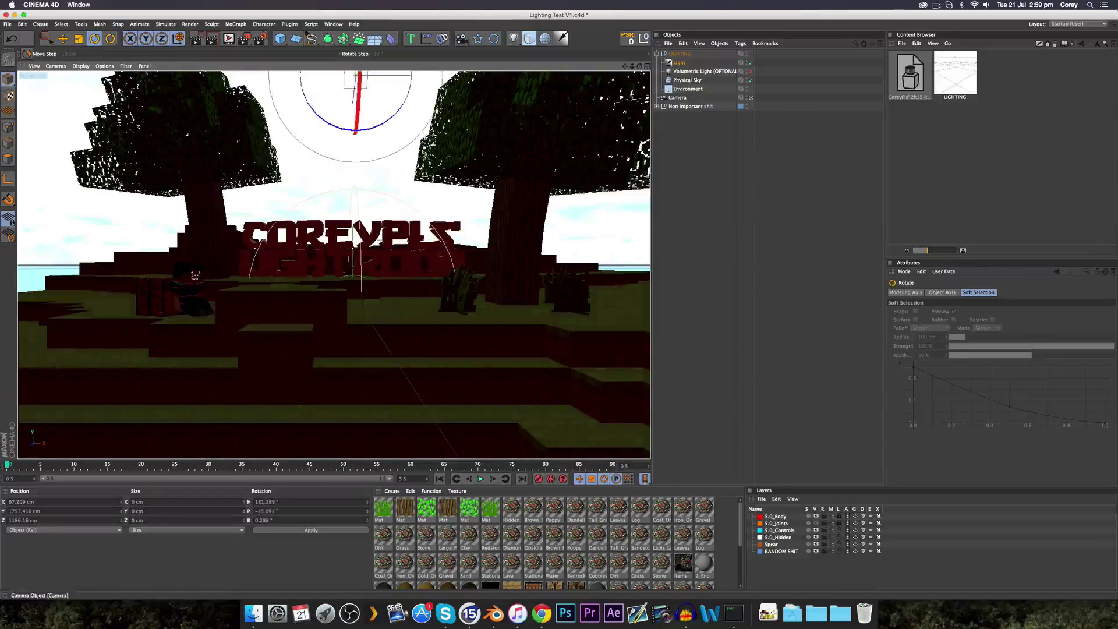
click(750, 97)
alt+drag(535, 140, 334, 265)
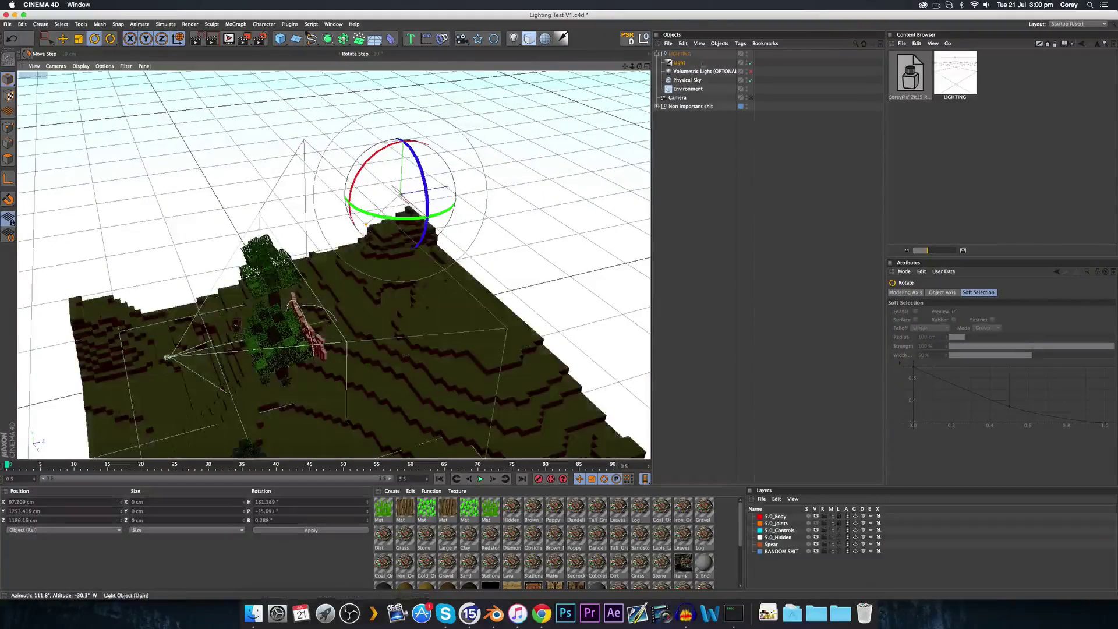
Enable the optional Volumetric Light and render a preview through the scene camera.
click(688, 72)
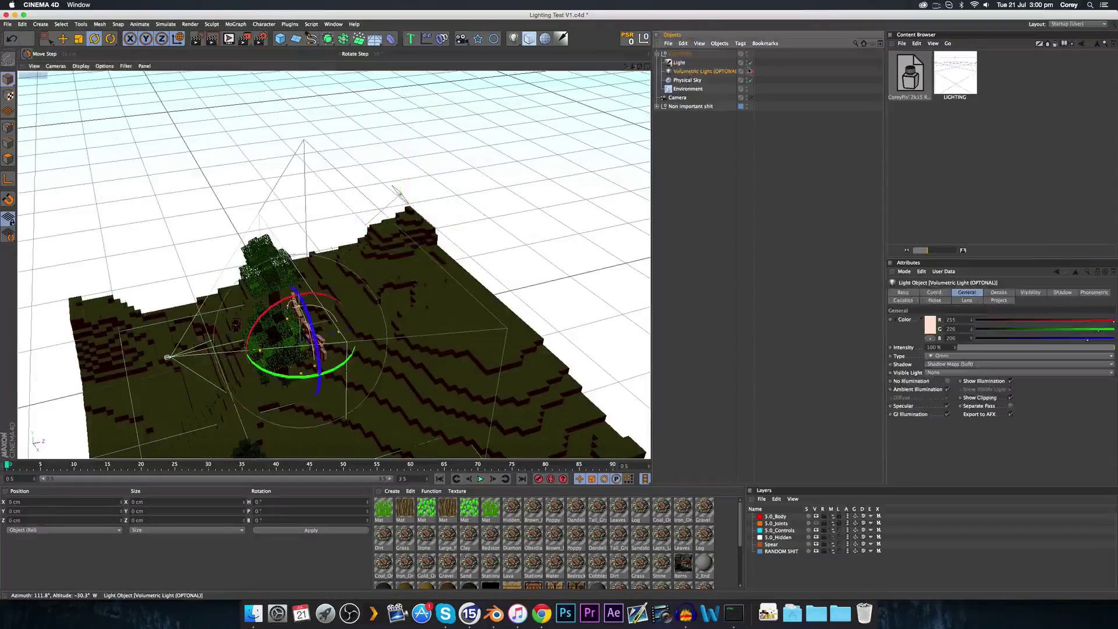
click(751, 71)
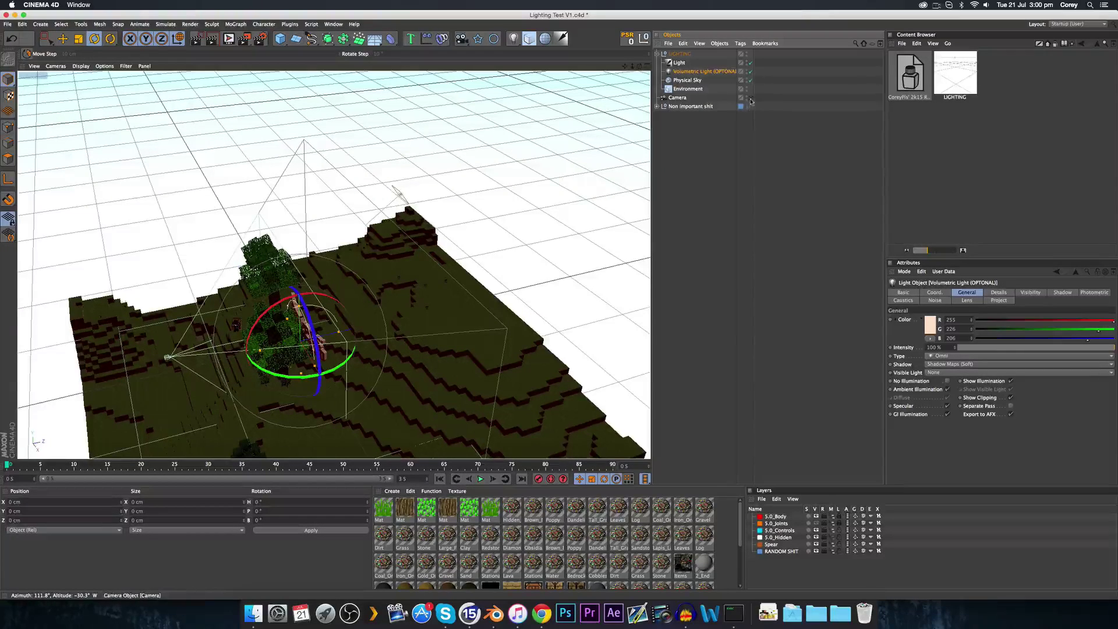
click(751, 98)
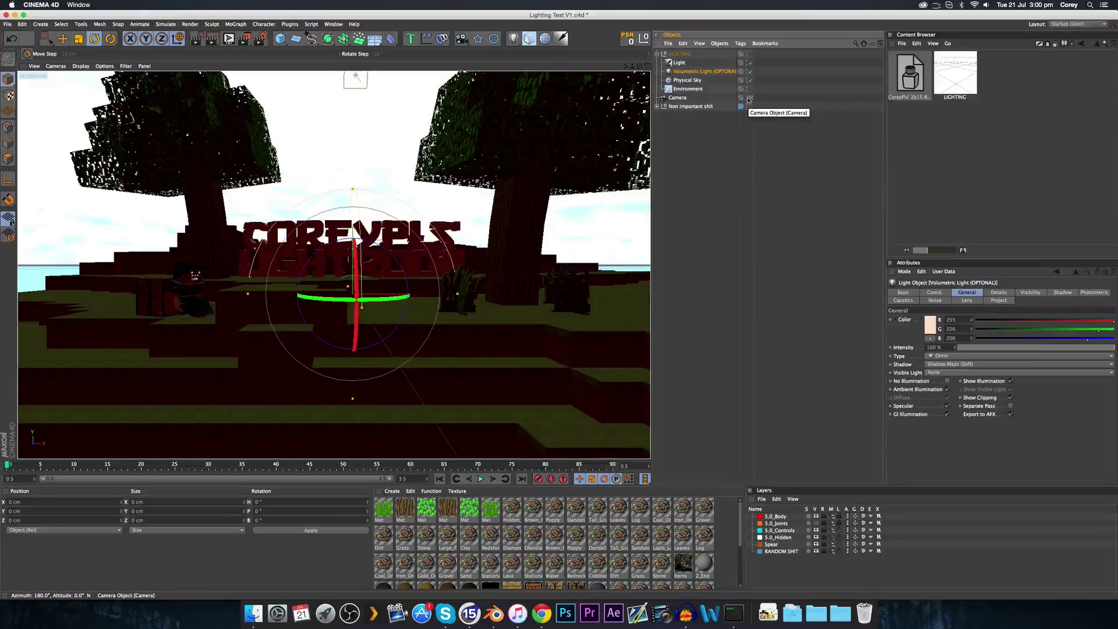
key(super+r)
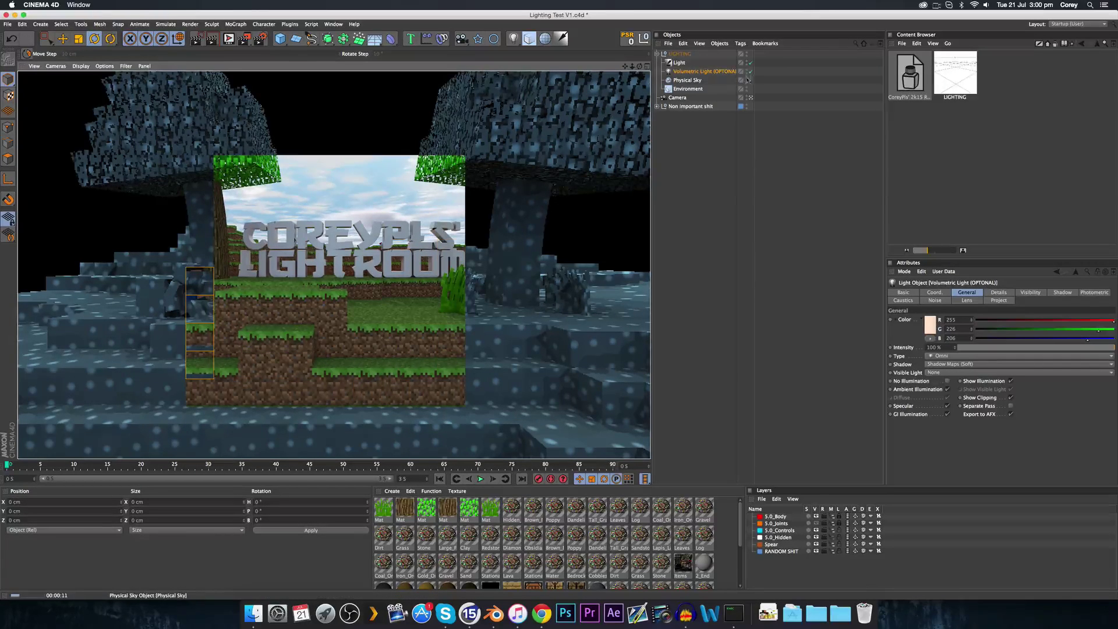
Limit the Volumetric Light to the title by adding the Null that holds the MoText objects to its Include objects.
click(714, 73)
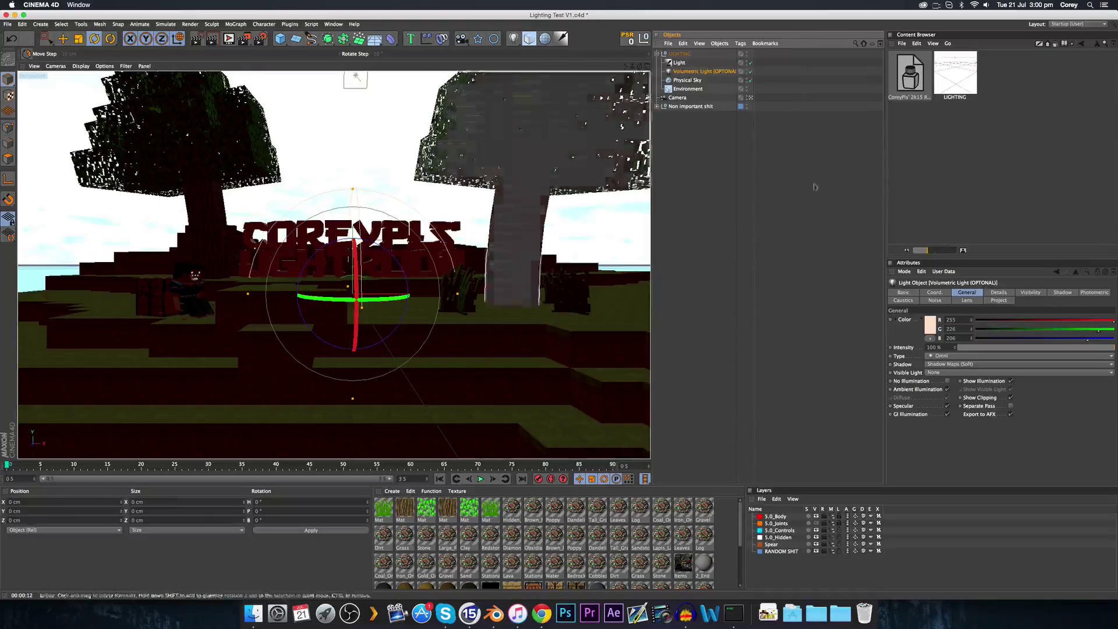
drag(752, 142, 771, 146)
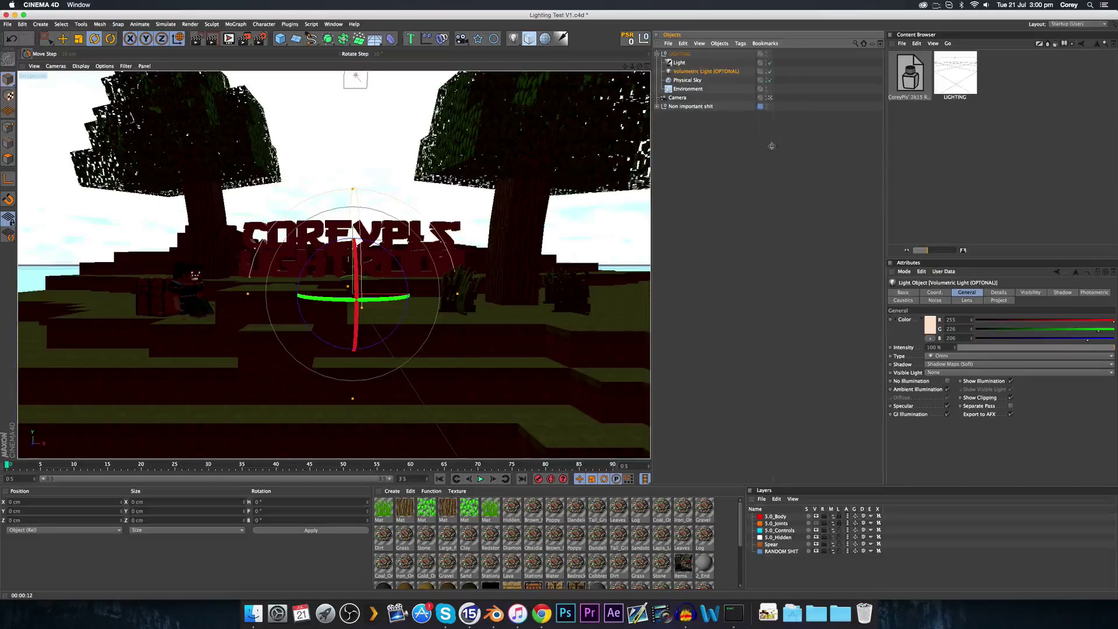
click(999, 300)
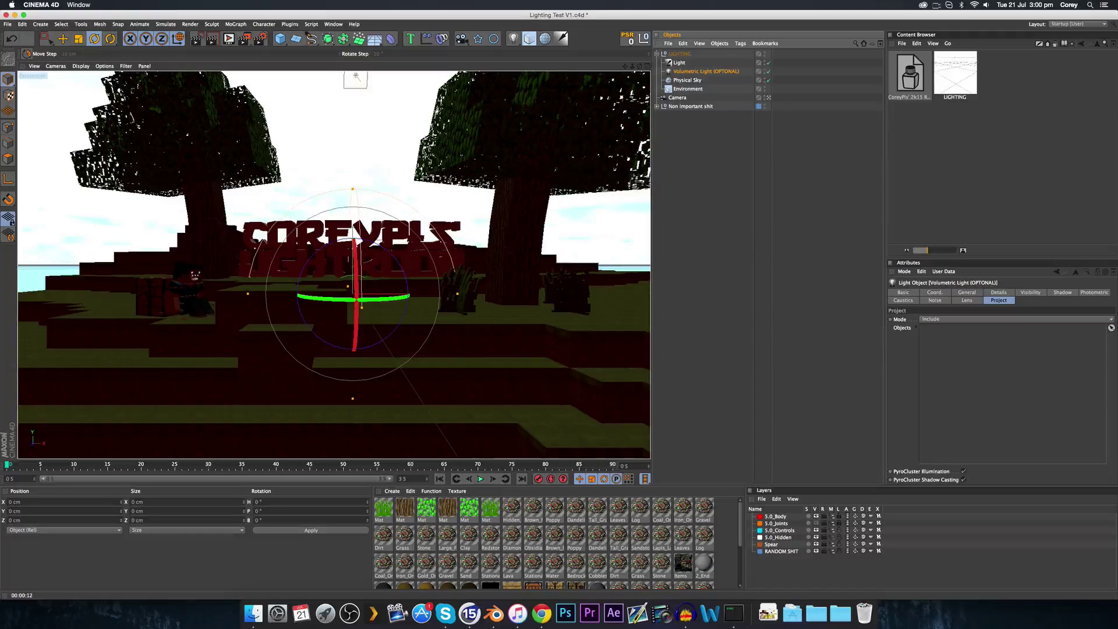
scroll(430, 287, up, 2)
scroll(429, 286, down, 1)
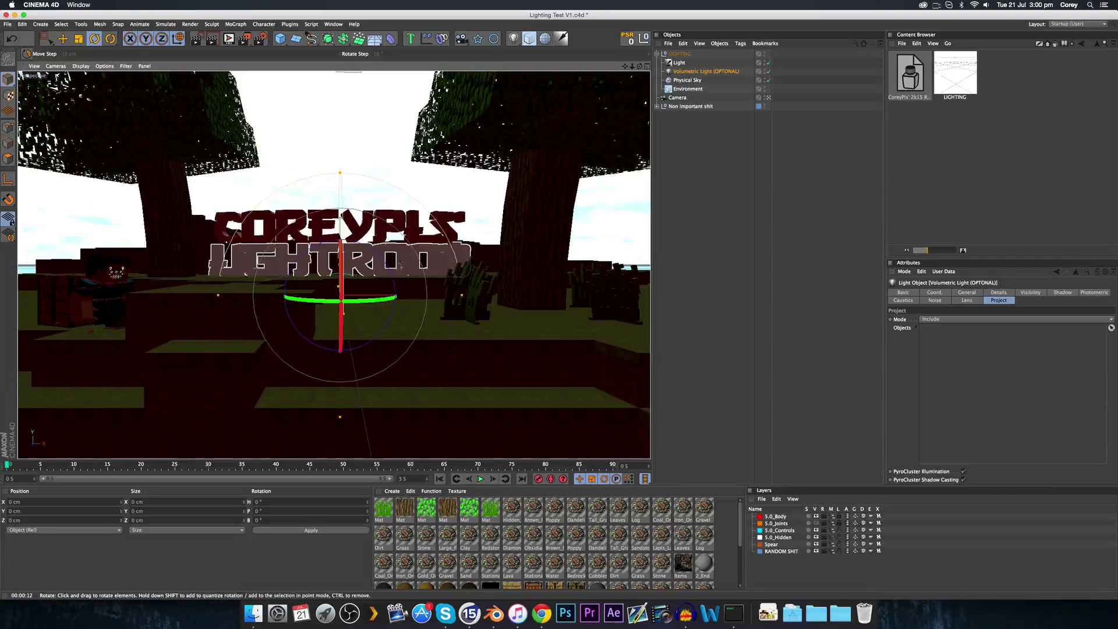
click(656, 106)
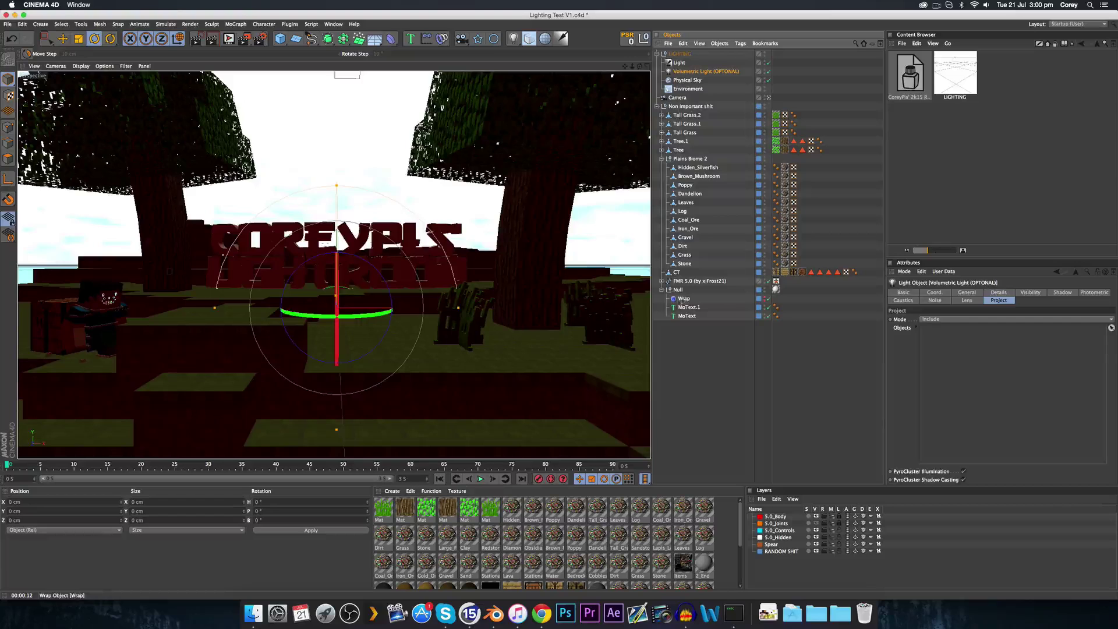
click(677, 289)
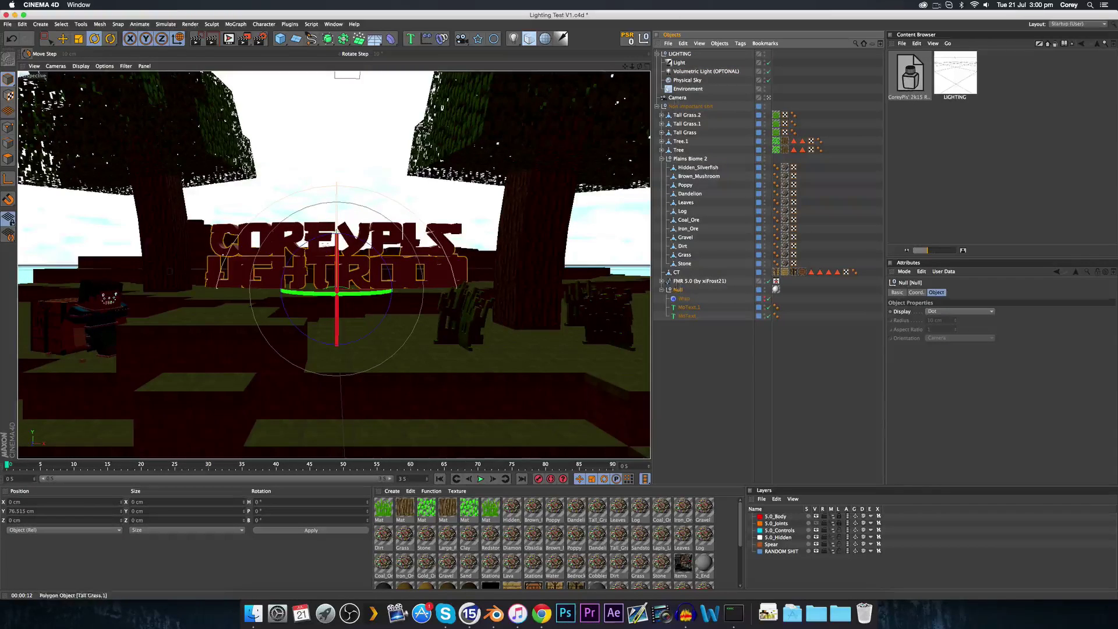
click(691, 71)
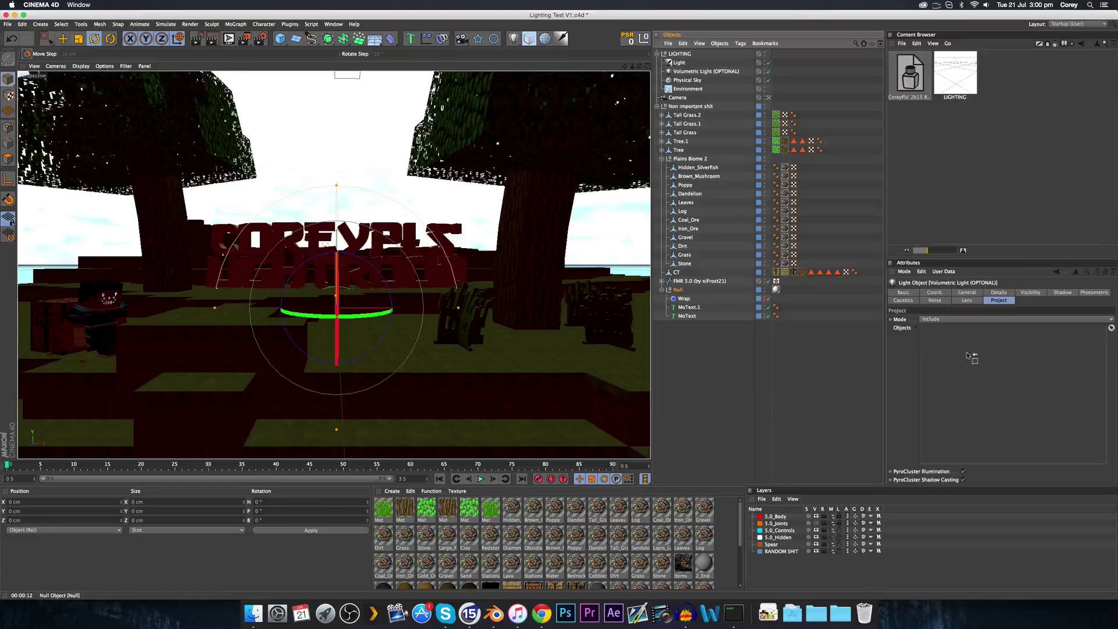
drag(970, 357, 969, 358)
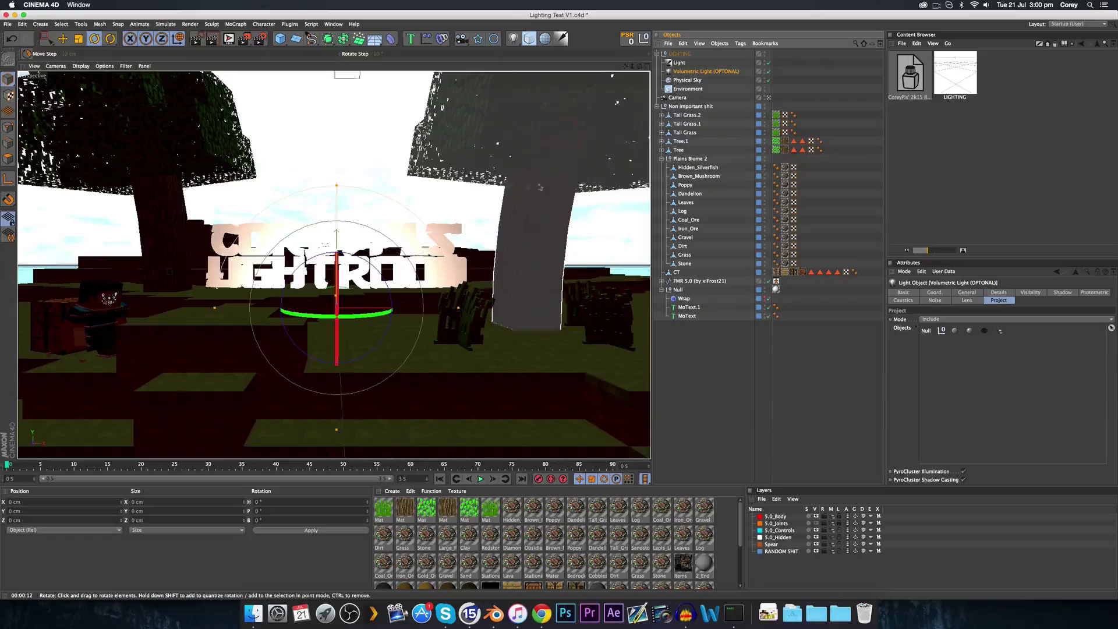
Move the Volumetric Light to about Y 259 cm and Z 88 cm, close behind the title.
click(768, 99)
alt+drag(291, 262, 431, 317)
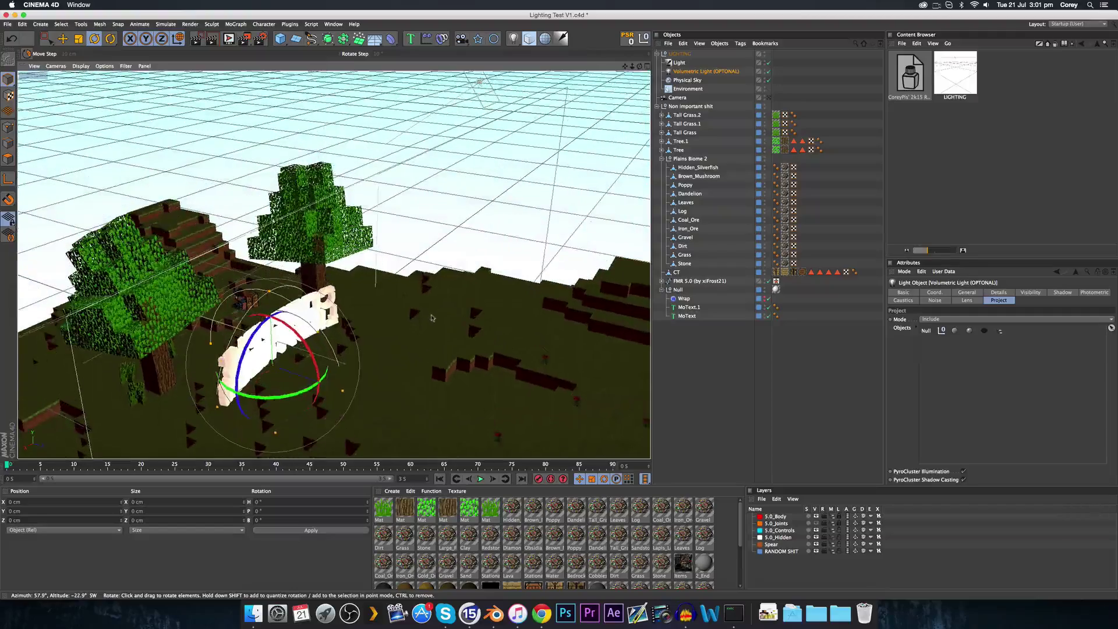
key(e)
drag(352, 389, 436, 424)
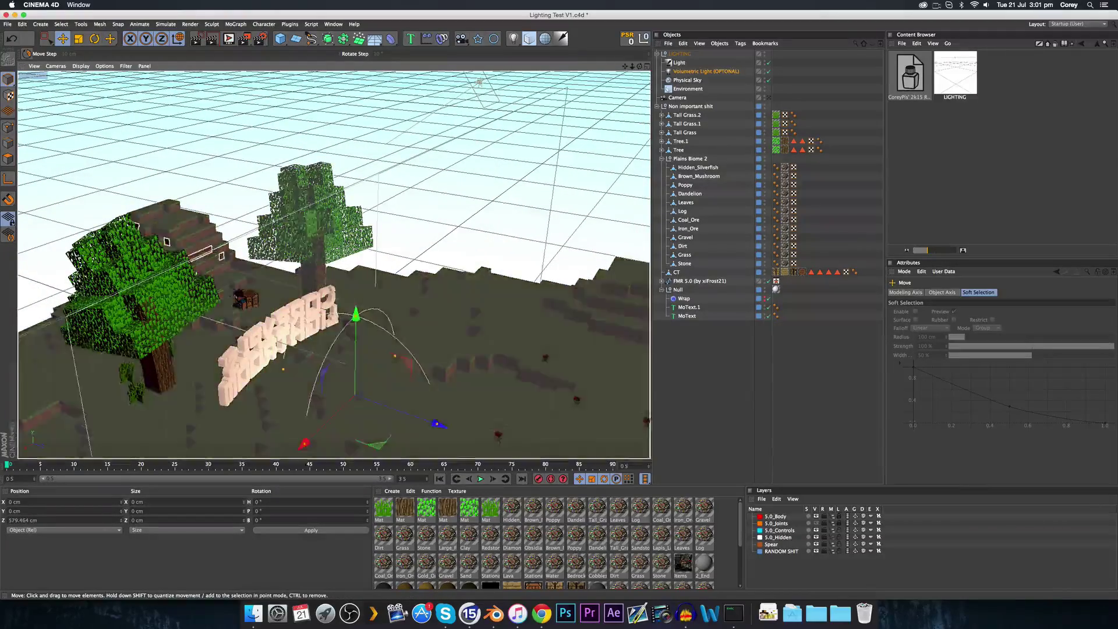
drag(355, 316, 437, 297)
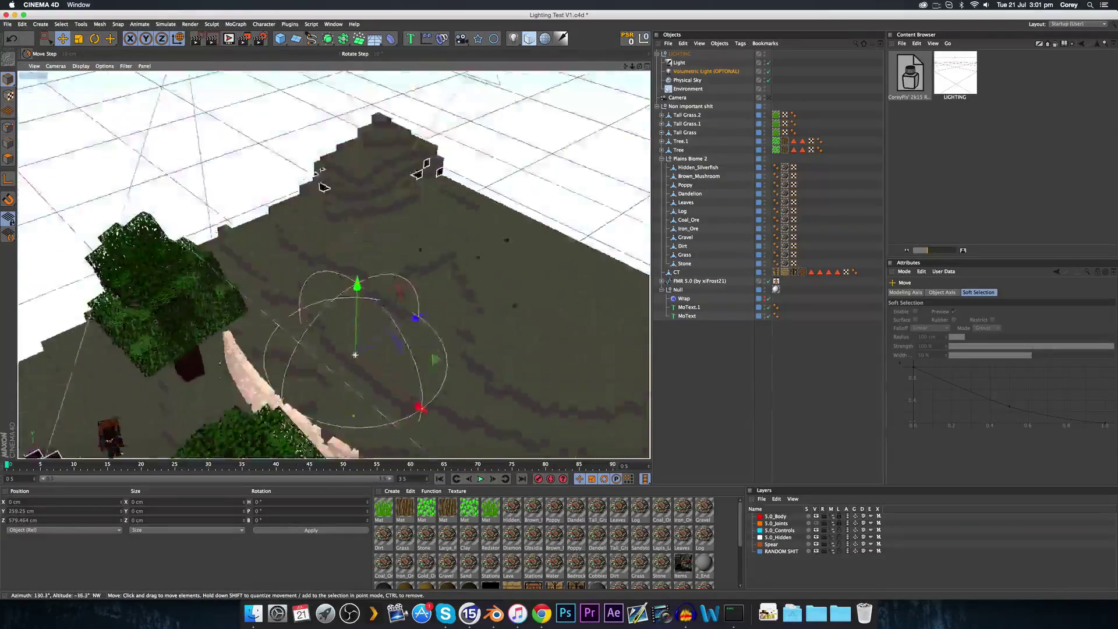
alt+drag(501, 320, 365, 349)
alt+drag(365, 350, 466, 336)
Look through the scene camera and render only the region around the title.
click(768, 98)
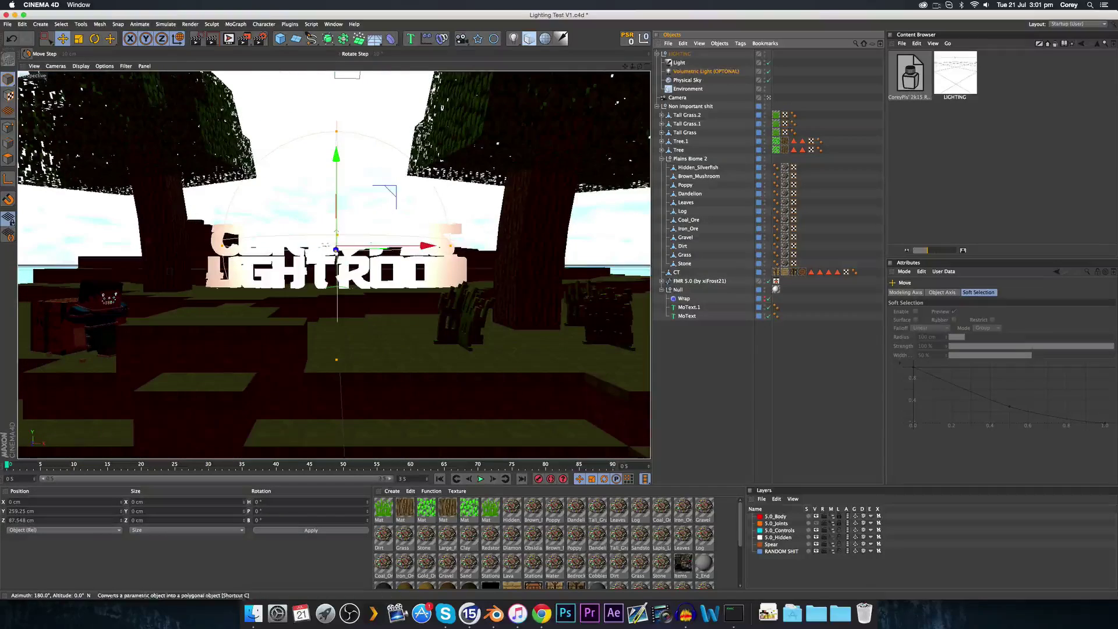
click(211, 39)
drag(191, 214, 502, 307)
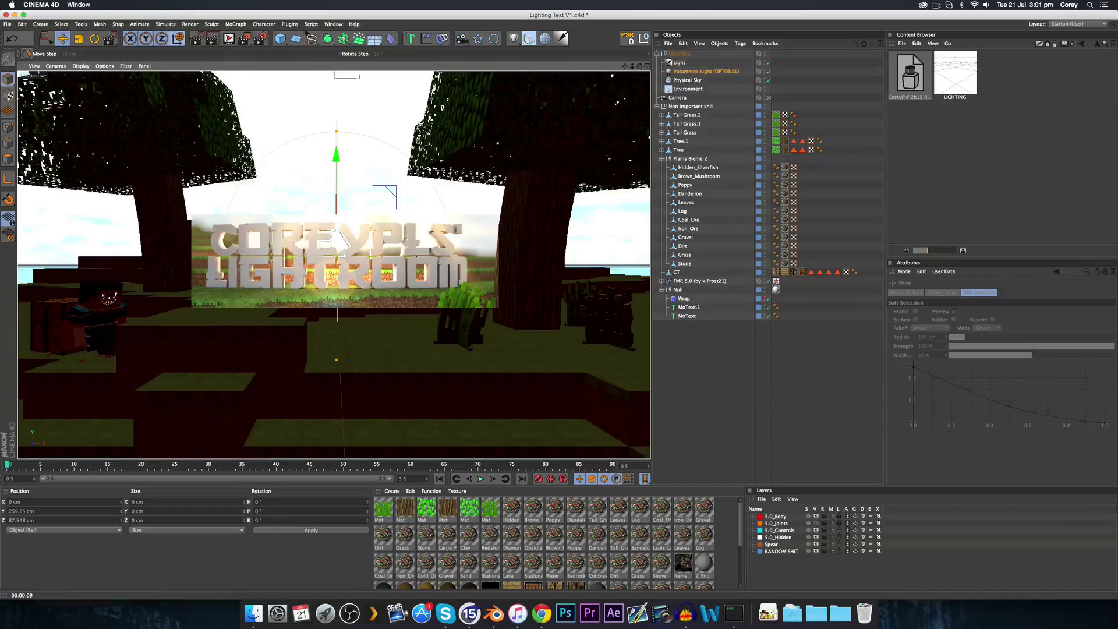
Raise the Volumetric Light and move it farther behind the title, to about Y 419 cm and Z 511 cm.
click(768, 97)
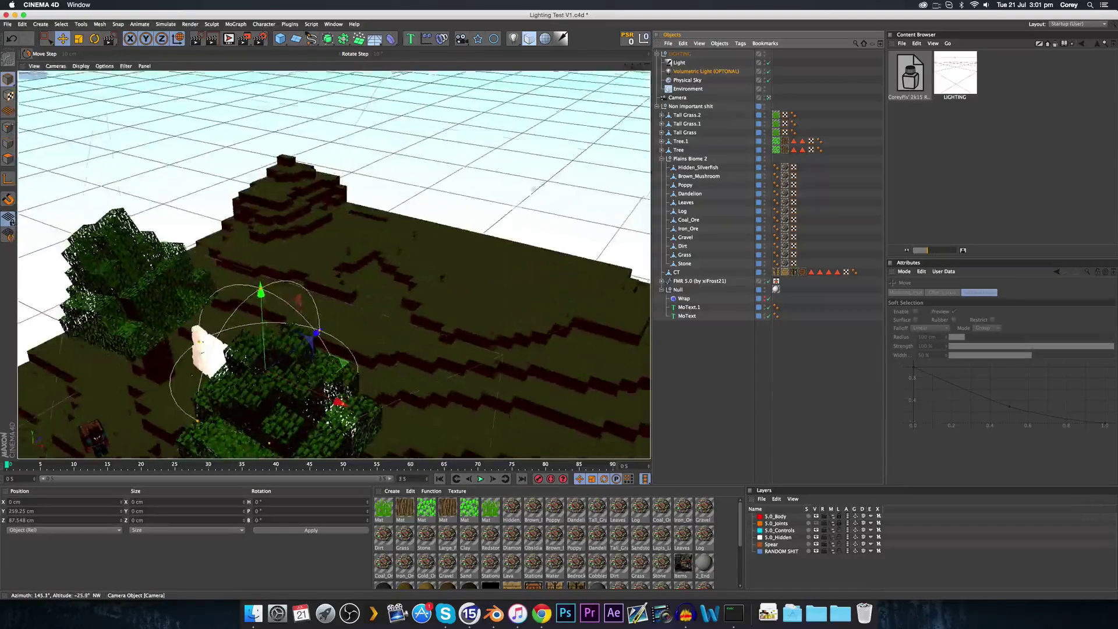
alt+drag(335, 262, 270, 262)
alt+drag(297, 208, 274, 186)
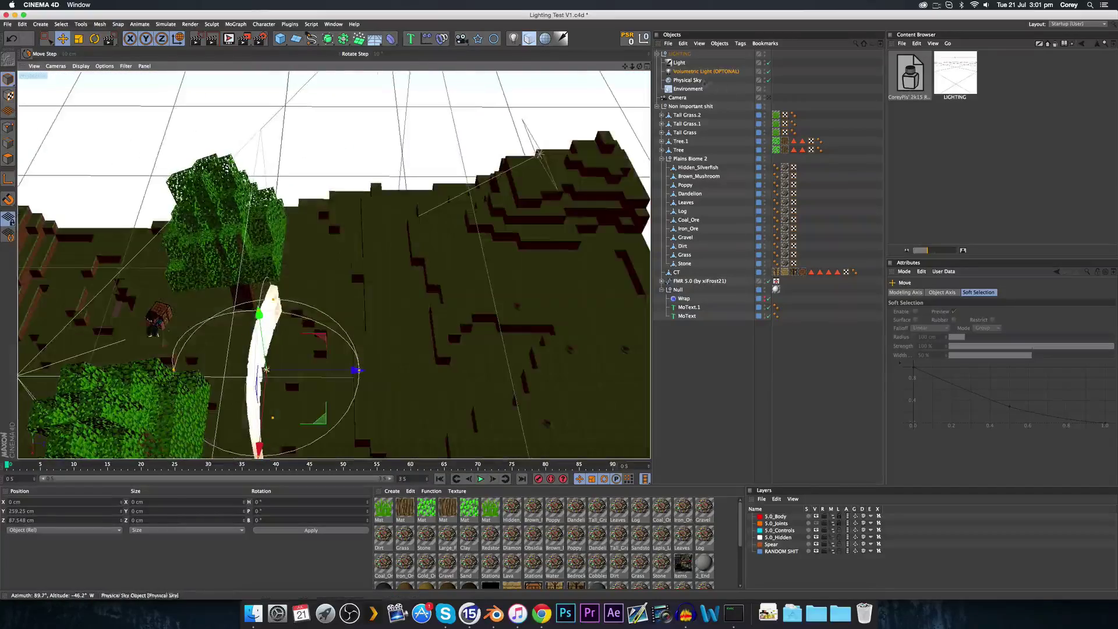
click(695, 73)
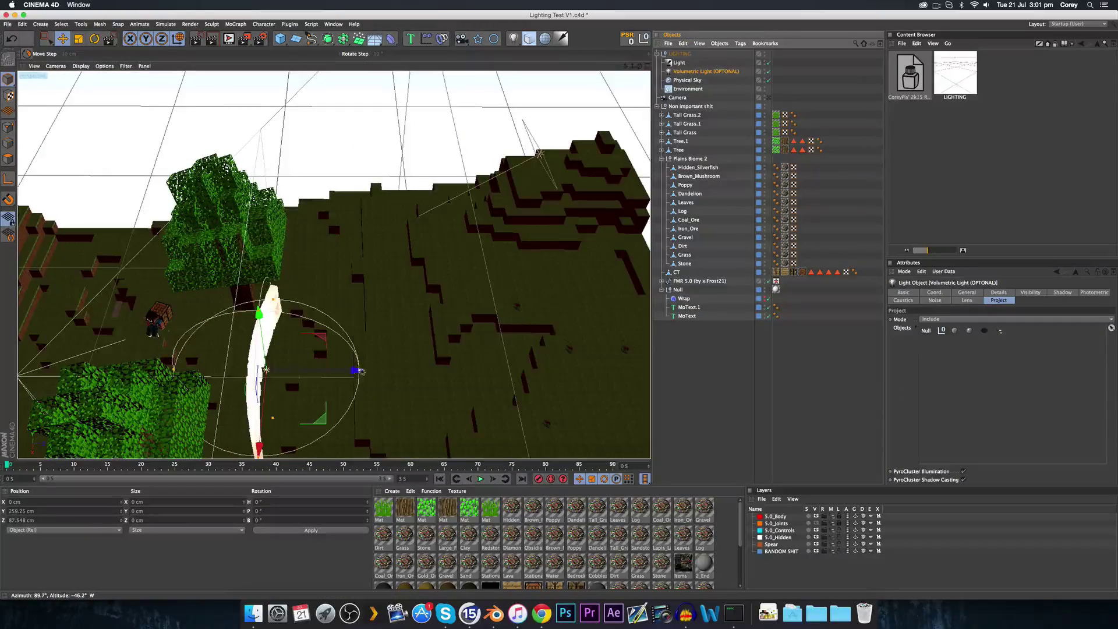
drag(357, 369, 470, 357)
drag(371, 318, 371, 294)
mouse_move(370, 294)
alt+mouse_down()
mouse_move(442, 244)
mouse_move(434, 268)
mouse_move(349, 292)
alt+mouse_up()
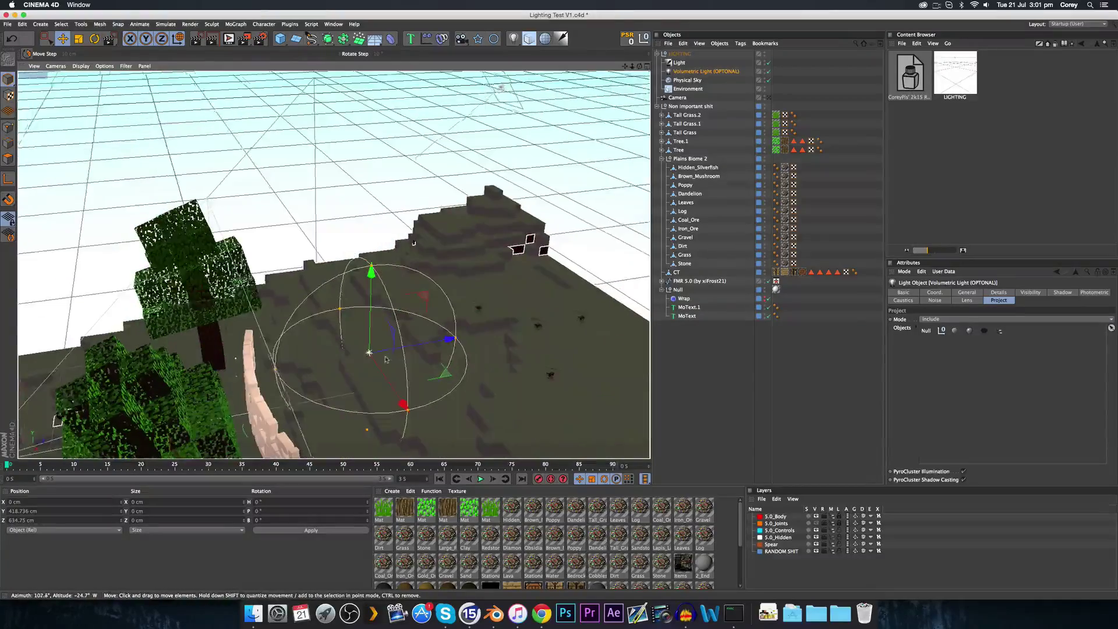
drag(450, 340, 426, 346)
alt+drag(426, 346, 513, 302)
alt+drag(349, 323, 389, 387)
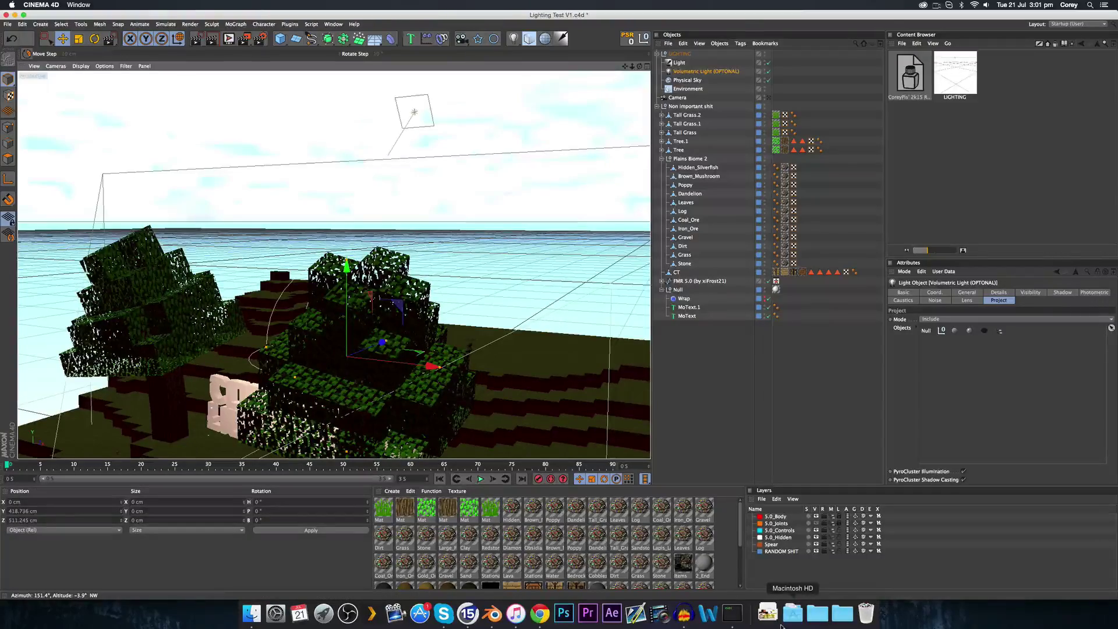
Center the Volumetric Light above and behind the title at about X 7, Y 575 and Z 388 cm.
alt+drag(401, 378, 433, 387)
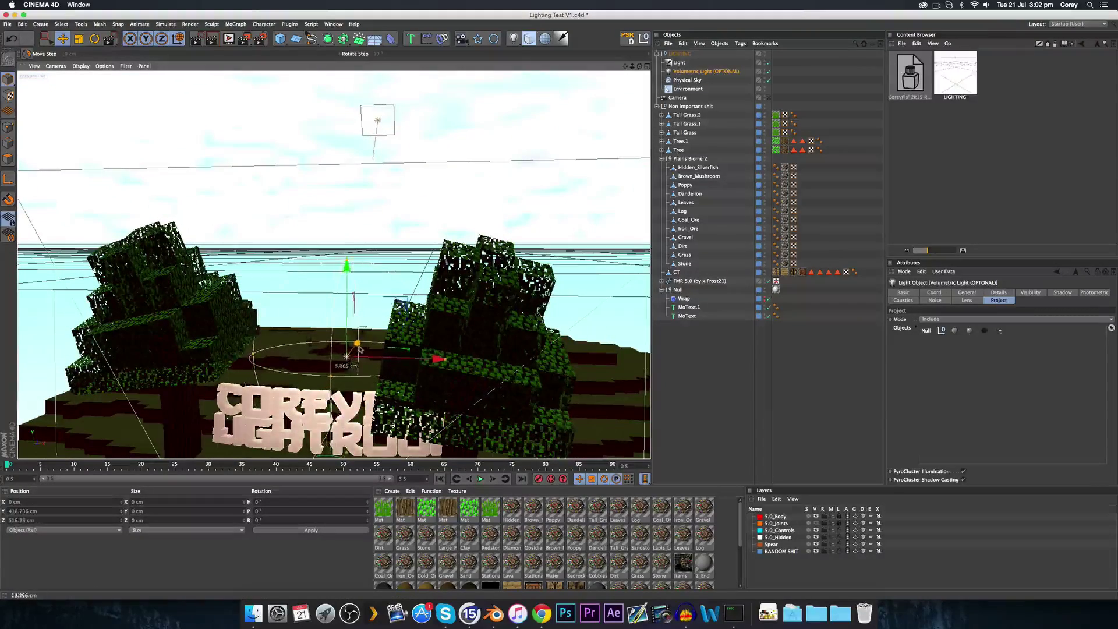
drag(359, 349, 352, 278)
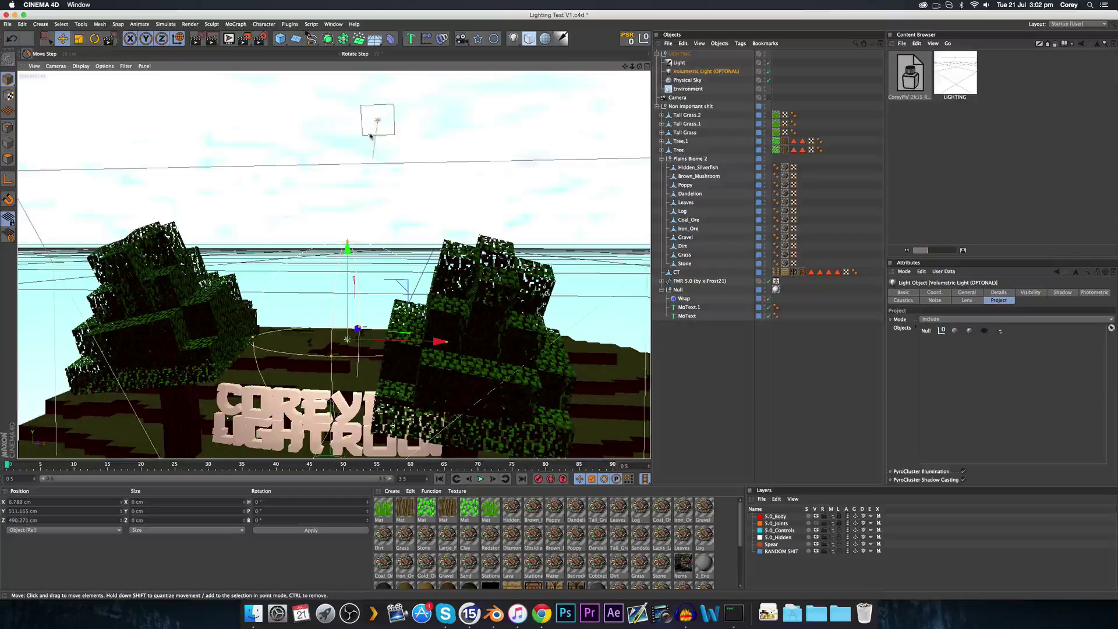
drag(357, 328, 351, 339)
drag(343, 255, 344, 241)
drag(351, 326, 384, 286)
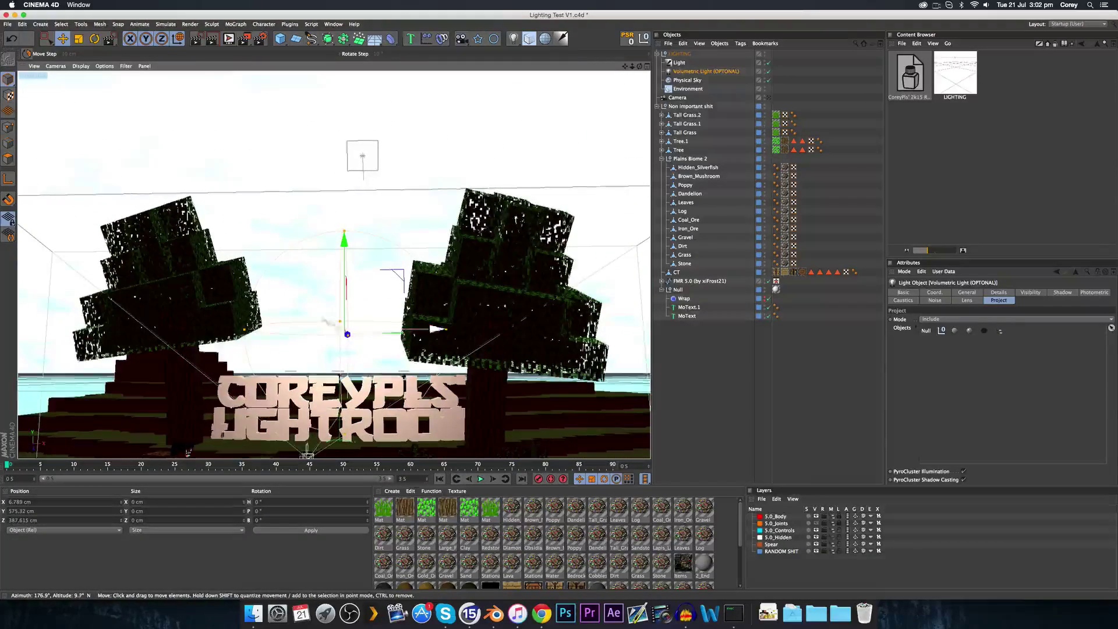
Render the repositioned light through the scene camera, including a region preview of the title.
click(769, 97)
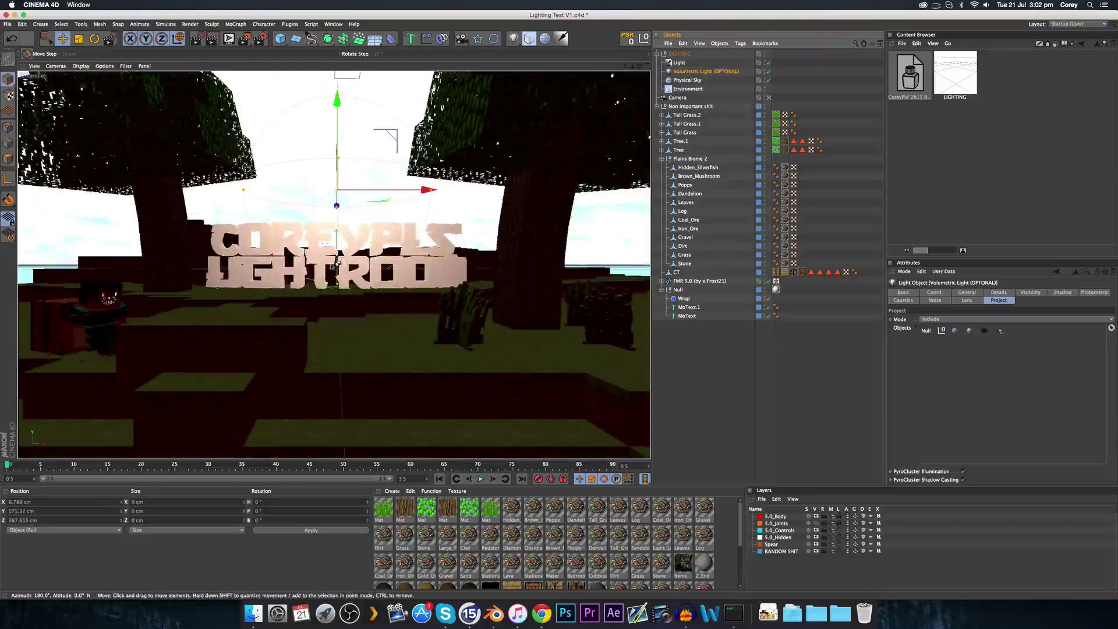
key(ctrl+r)
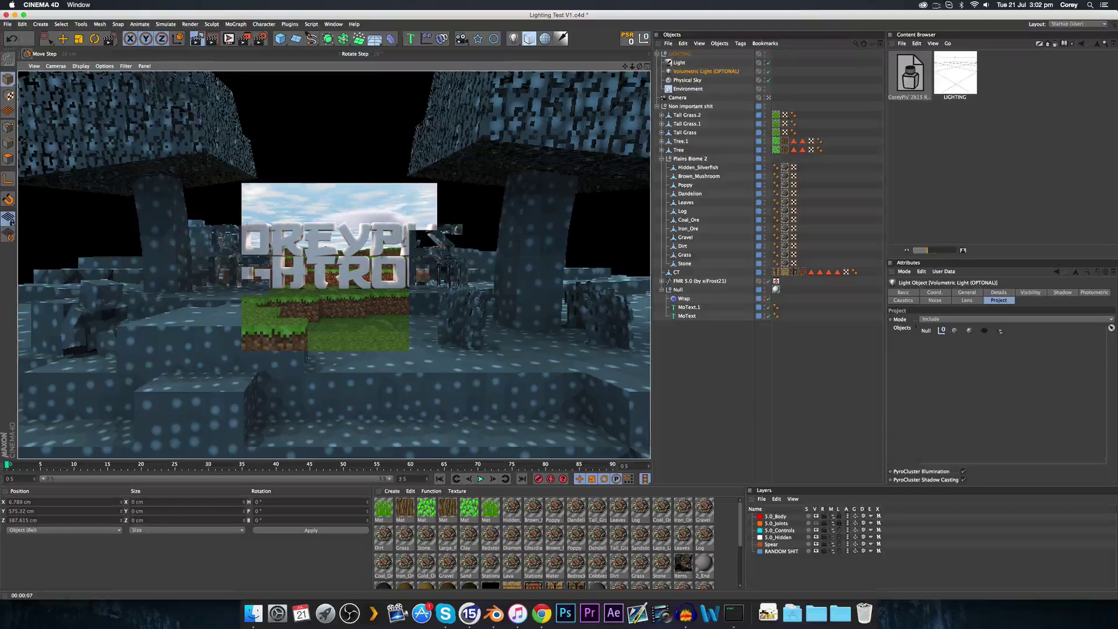
drag(172, 212, 486, 302)
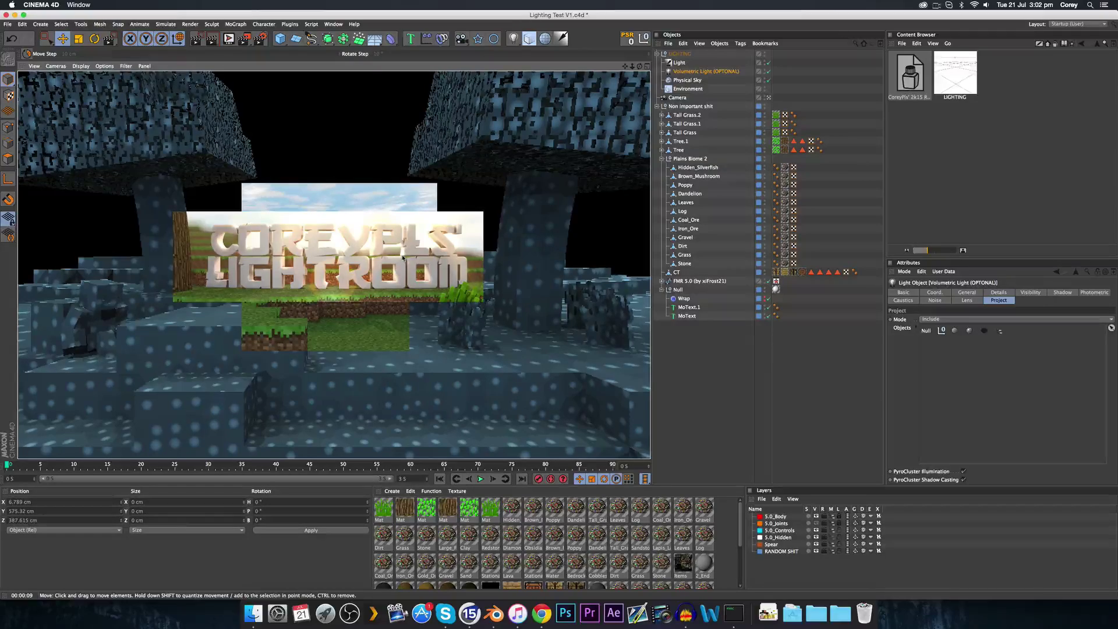
Leave the scene camera and try shifting the Volumetric Light sideways along X.
click(769, 97)
alt+drag(486, 280, 221, 320)
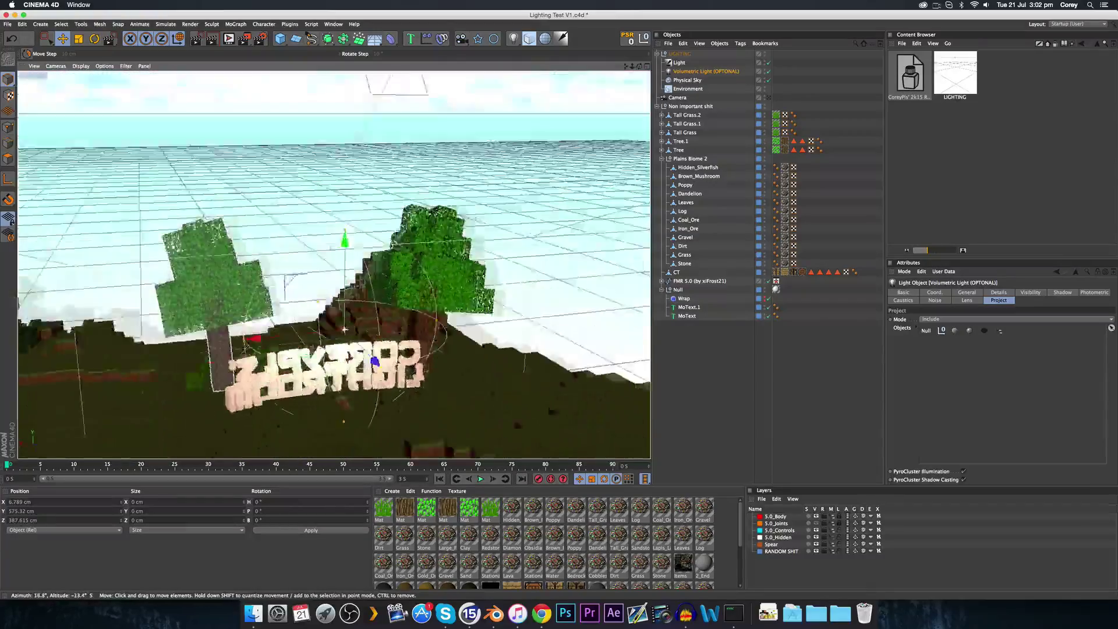
alt+drag(344, 330, 428, 278)
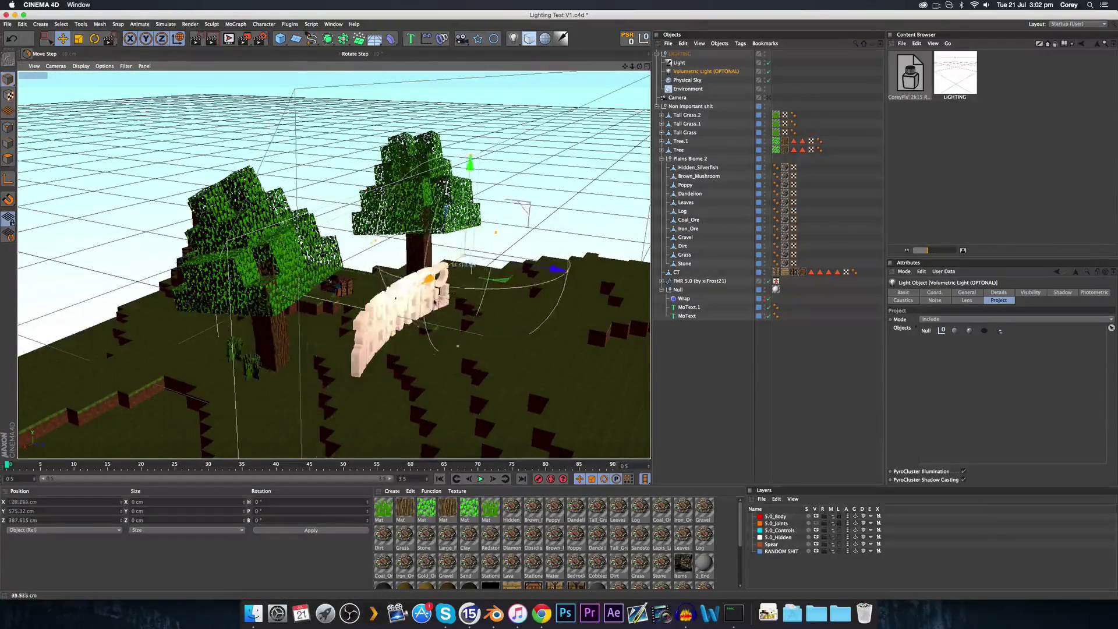
key(super+z)
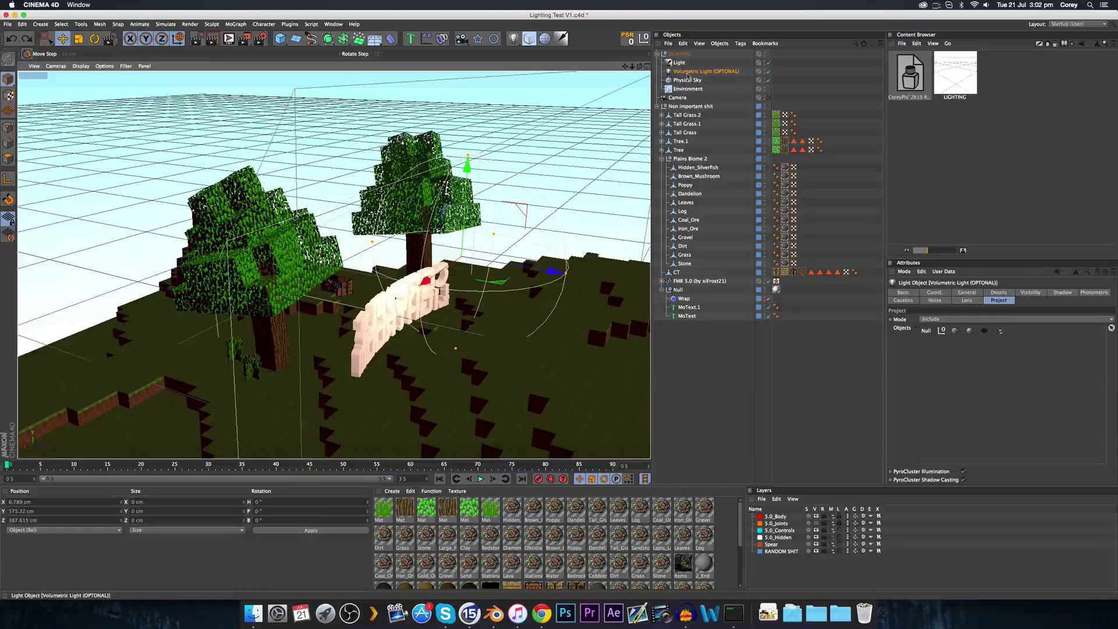
Duplicate the Volumetric Light and remove the title's Null from the copy's Include objects.
click(657, 107)
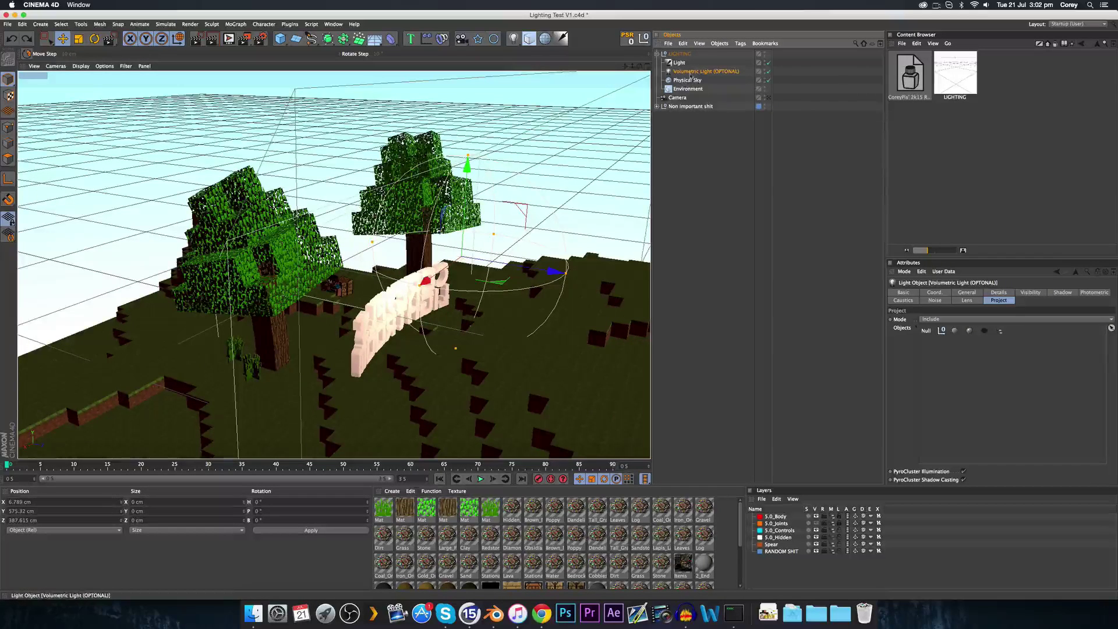
key(super+b)
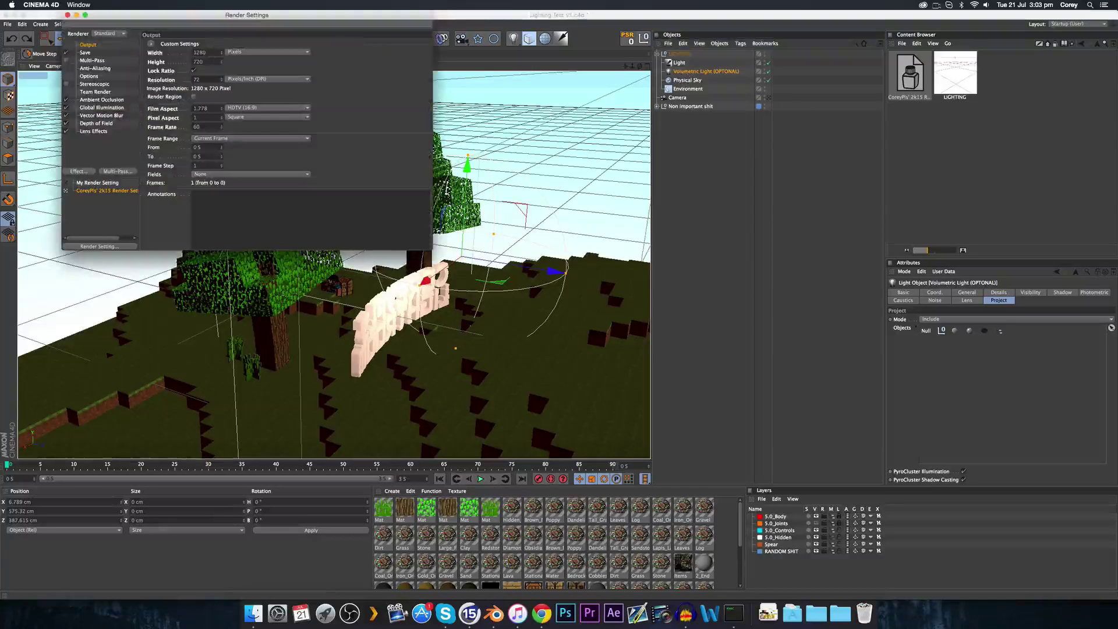
click(66, 15)
key(super+v)
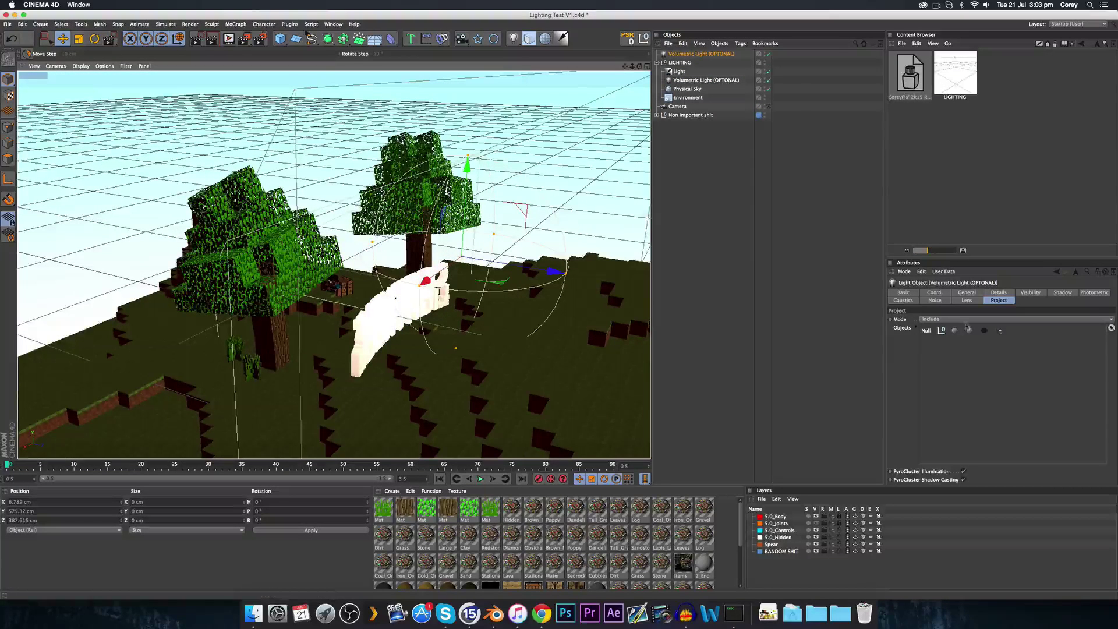
click(929, 332)
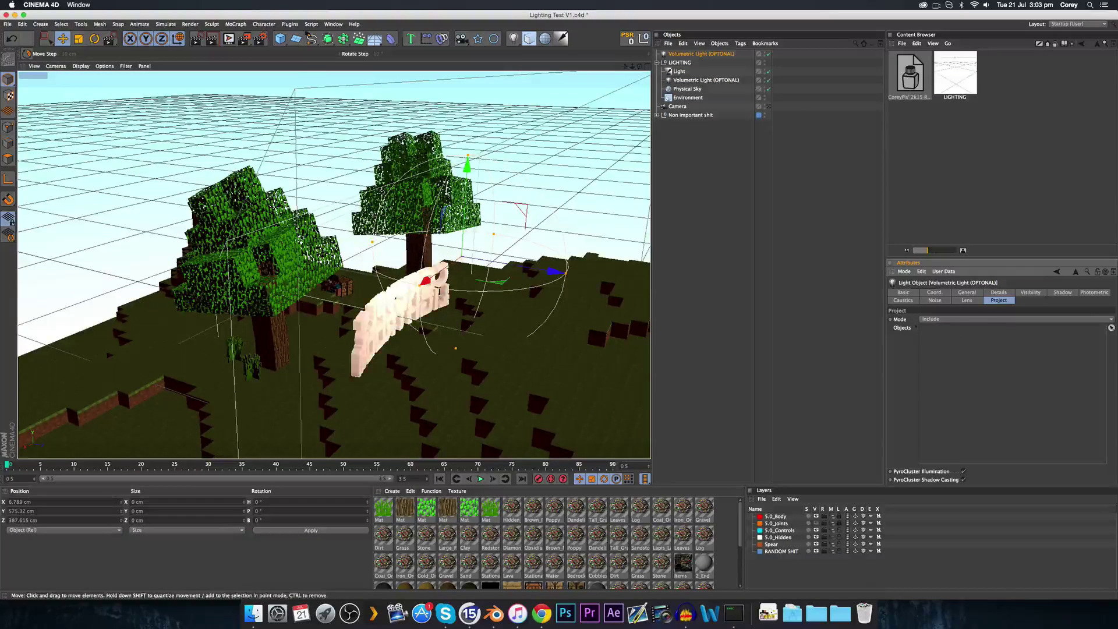
Move the copied Volumetric Light to one end of the title, at about X 443, Y 543 and Z -75 cm.
drag(425, 281, 299, 368)
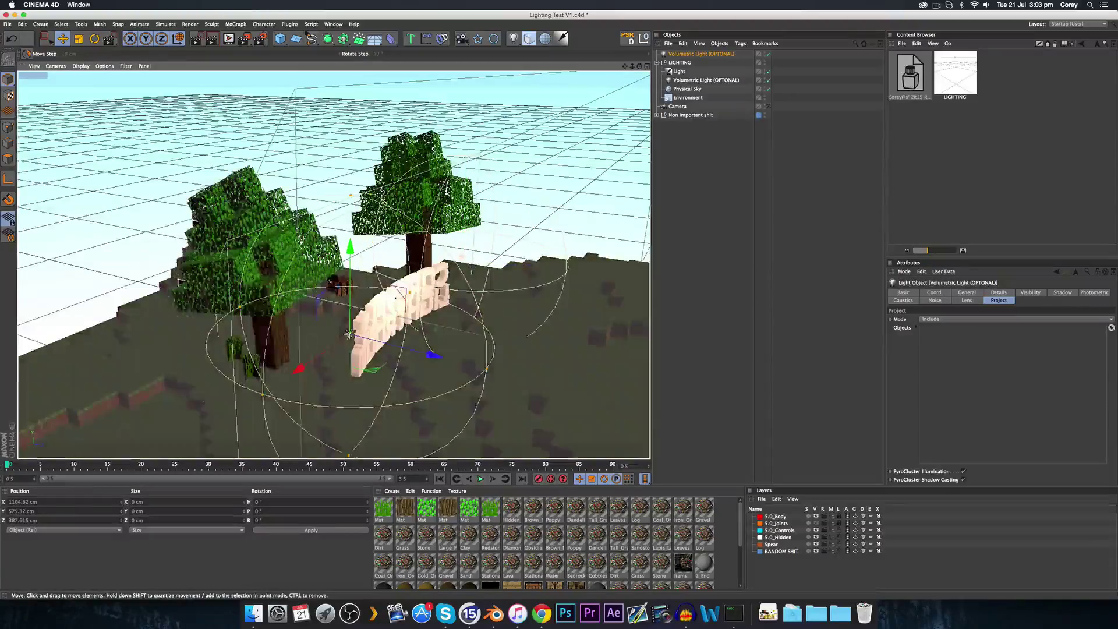
alt+drag(179, 282, 396, 313)
alt+drag(396, 291, 430, 308)
alt+drag(429, 308, 239, 297)
drag(506, 212, 507, 220)
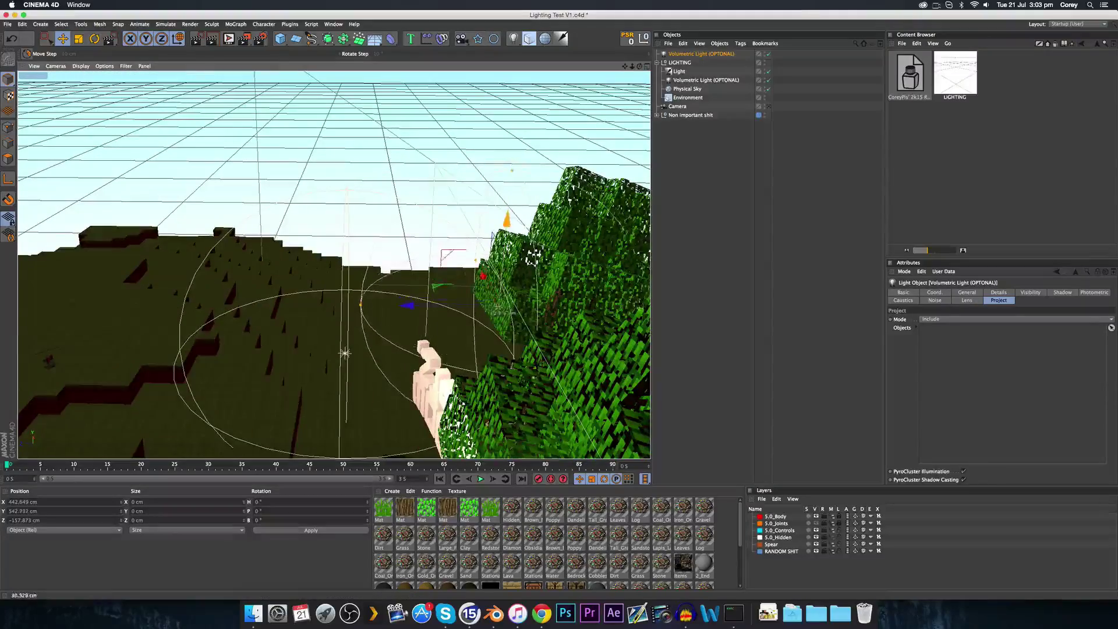
drag(406, 305, 373, 350)
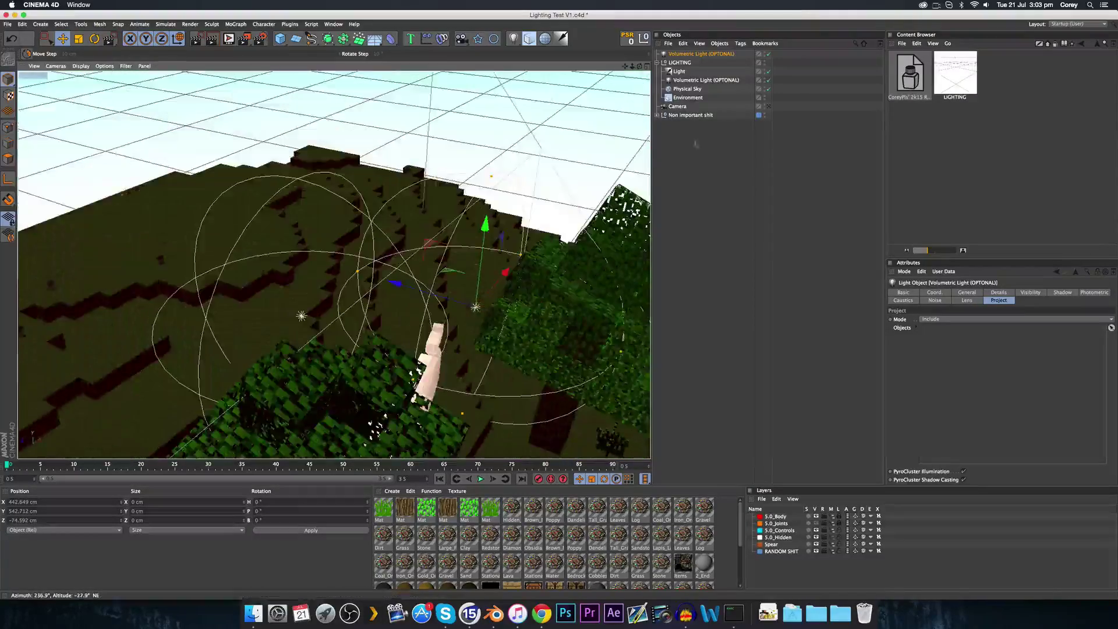
alt+drag(695, 143, 668, 128)
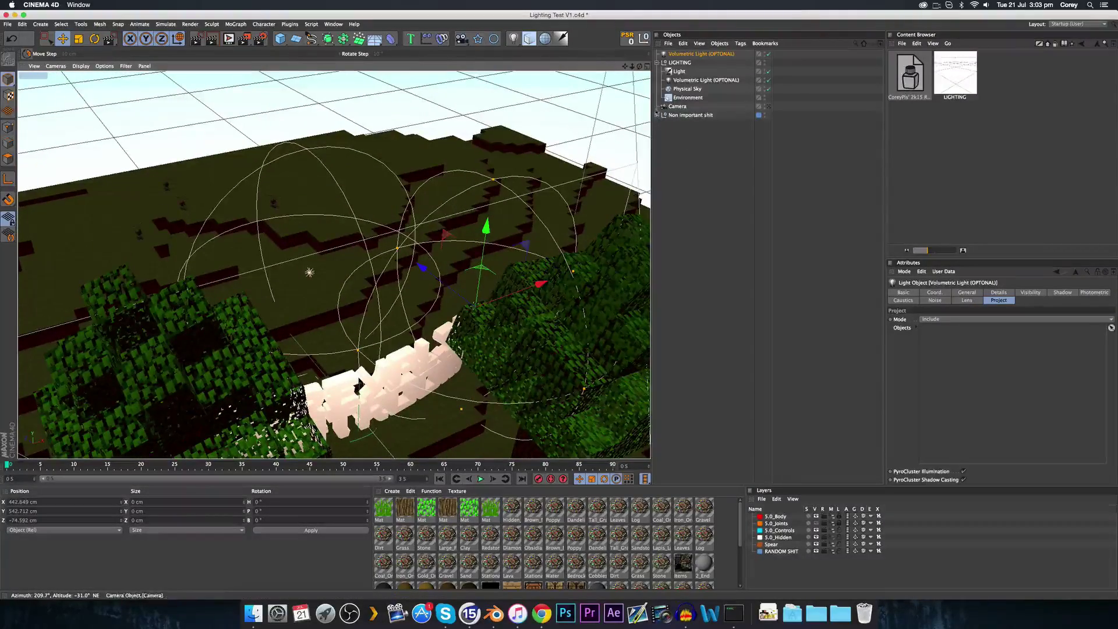
Add the Tree beside the title's end to the copied Volumetric Light's Include objects.
click(656, 116)
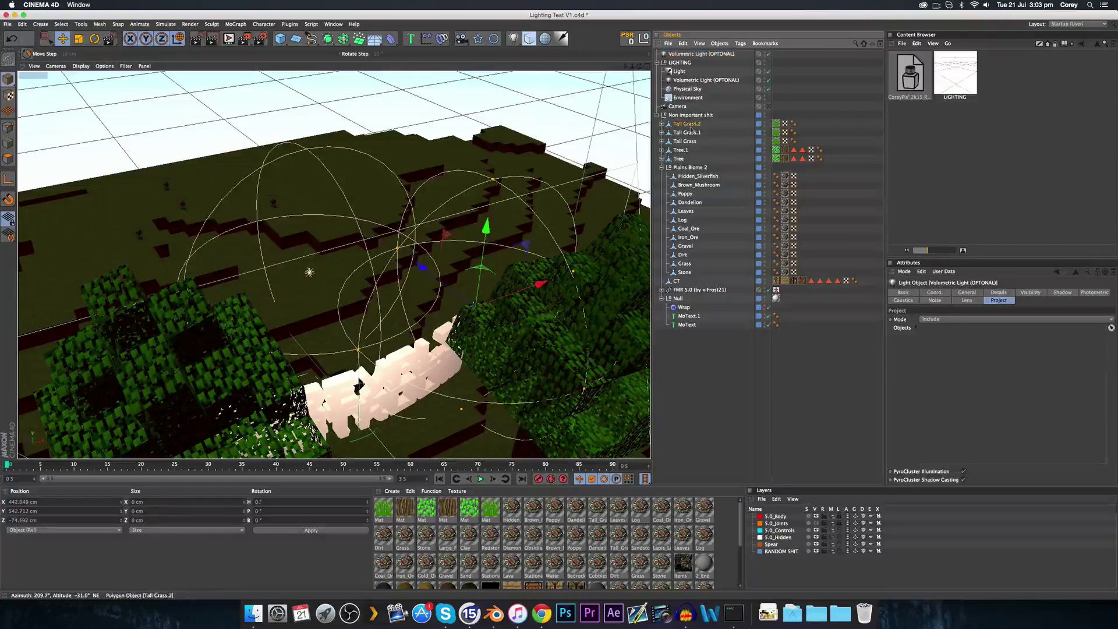
click(687, 124)
alt+drag(335, 264, 302, 232)
click(680, 151)
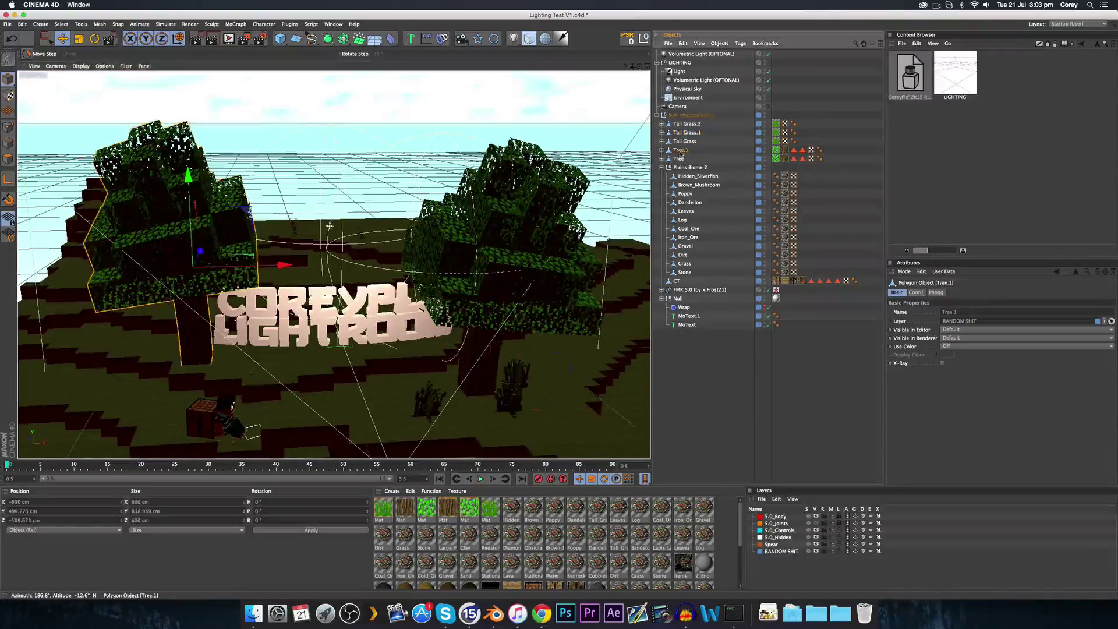
click(678, 159)
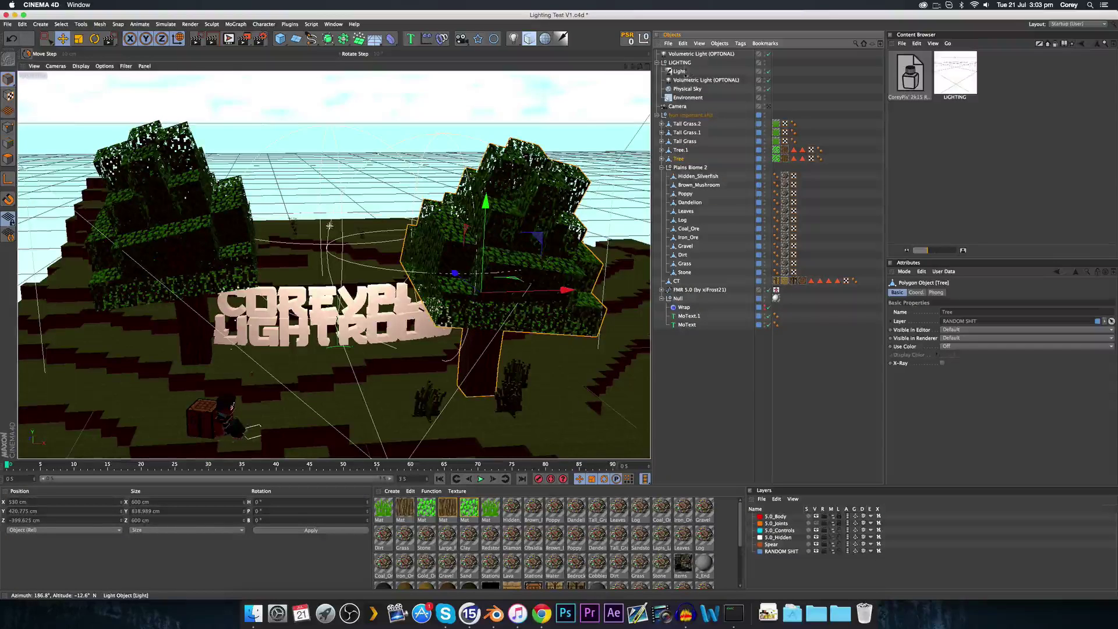
click(700, 54)
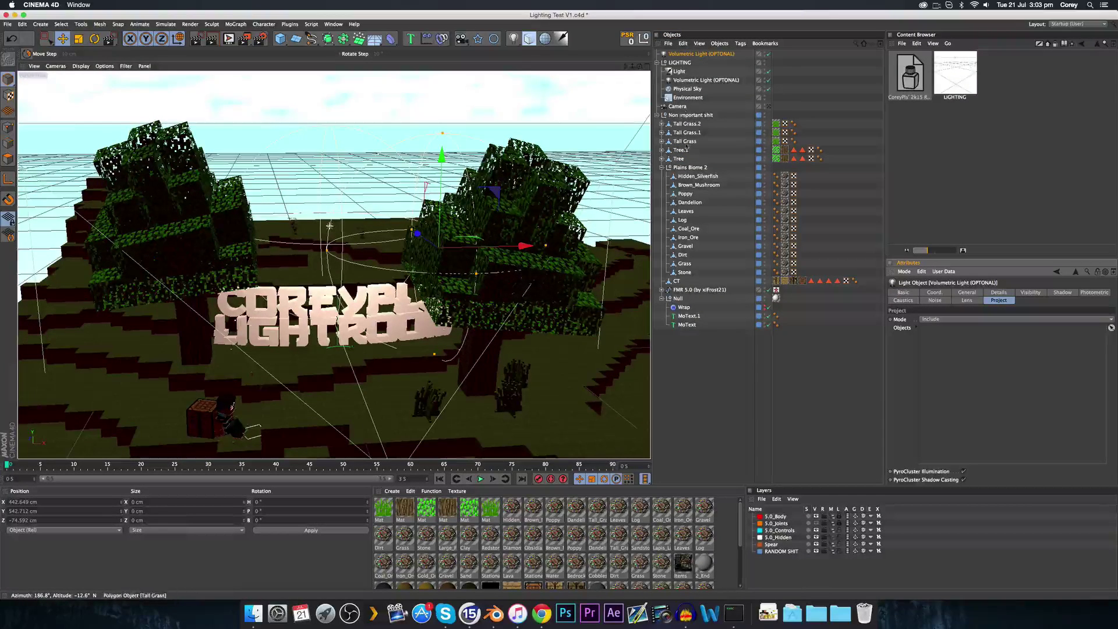
click(680, 159)
drag(950, 365, 932, 328)
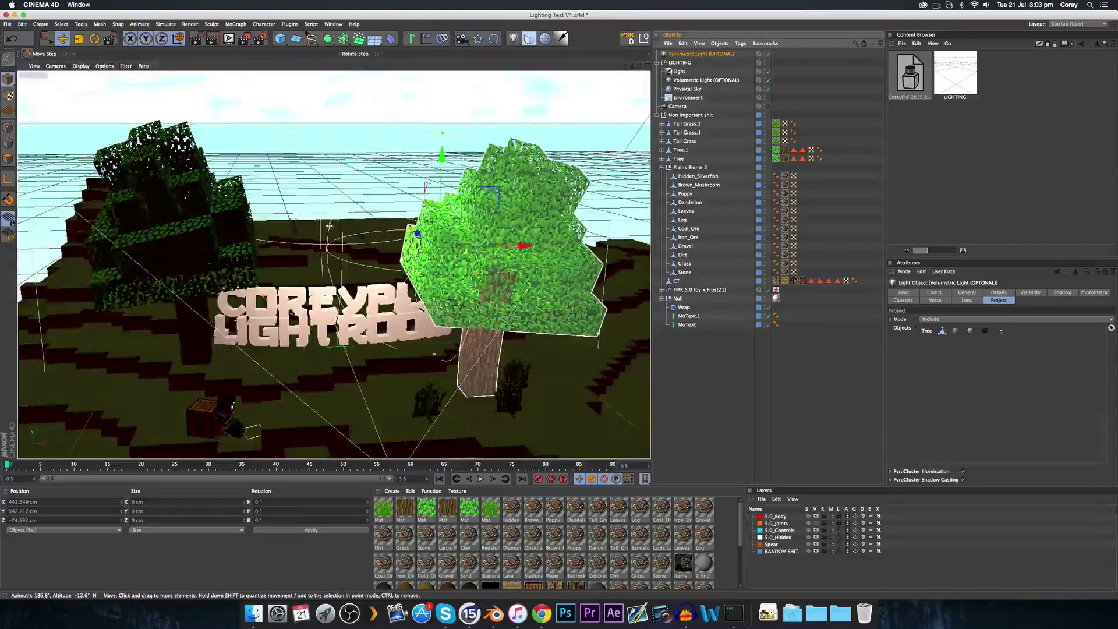
Move the copied Volumetric Light away from the title to the included tree, at a Z of about -303 cm.
alt+drag(314, 227, 385, 218)
scroll(549, 232, up, 7)
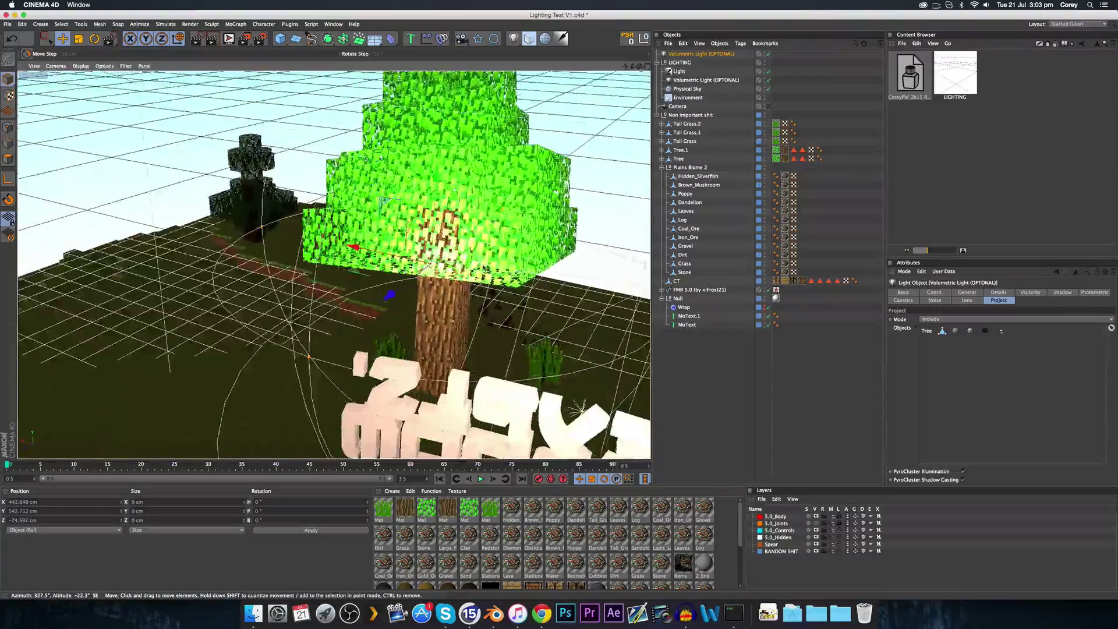
alt+drag(435, 287, 416, 324)
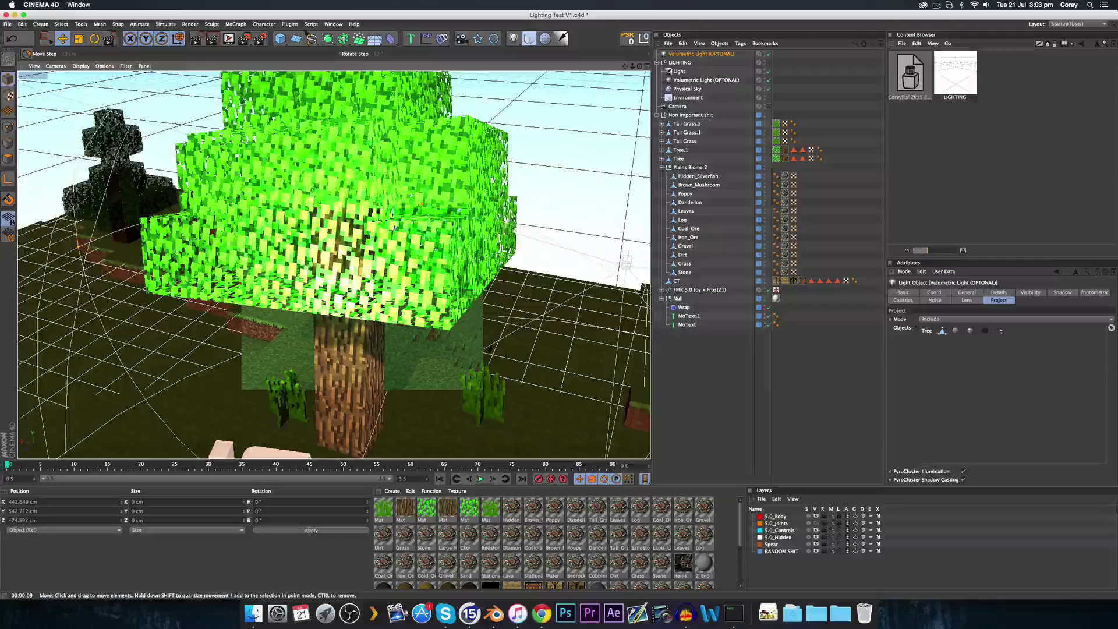
alt+drag(372, 211, 323, 247)
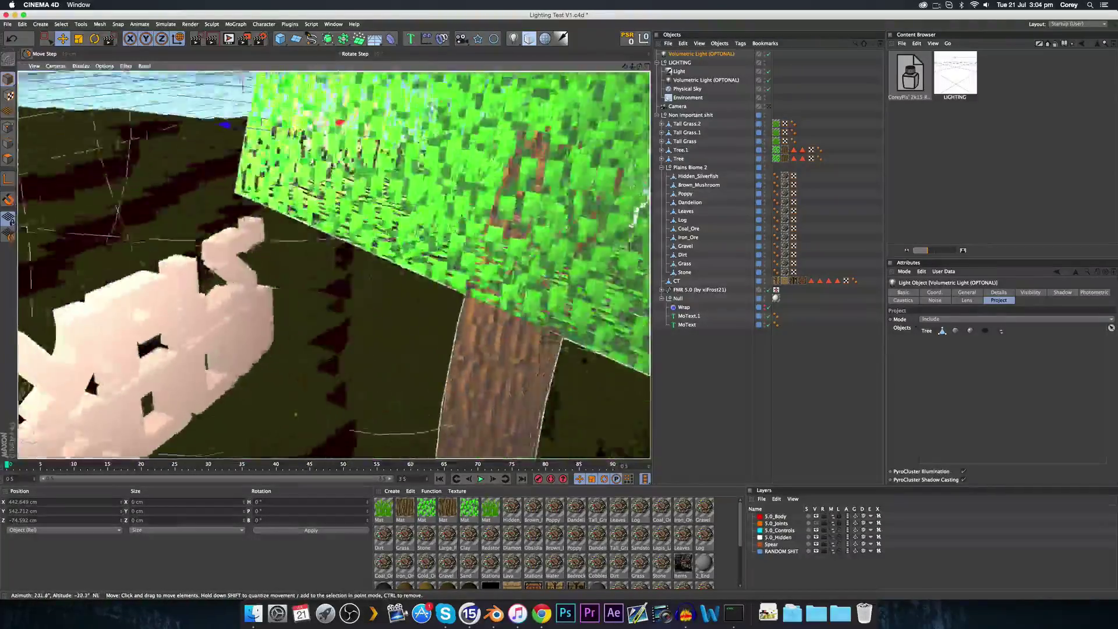
alt+drag(330, 165, 429, 244)
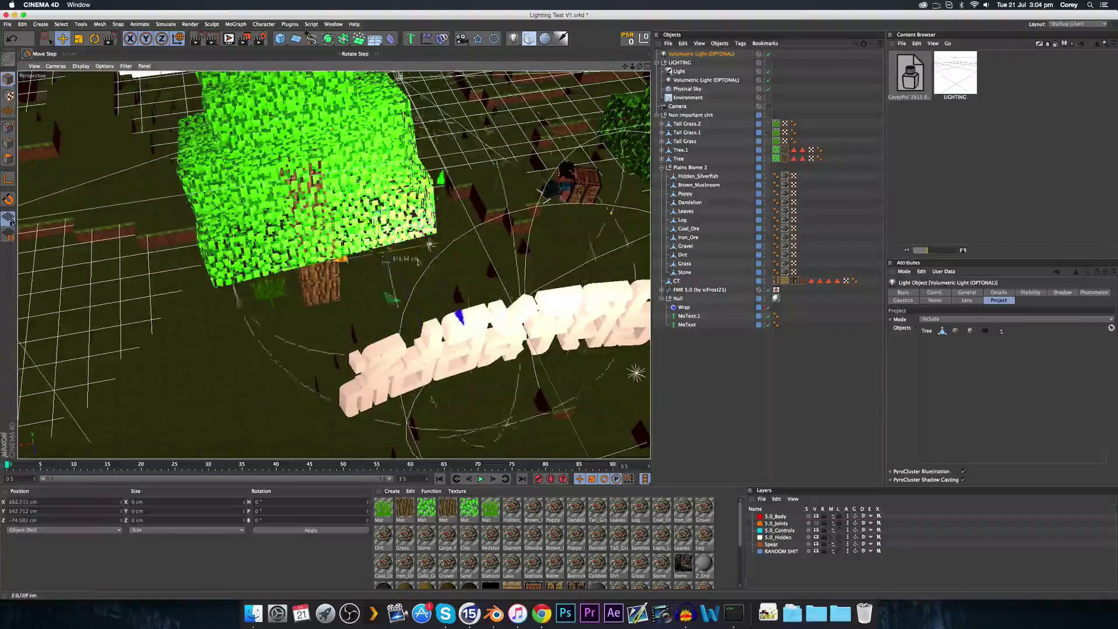
drag(504, 309, 513, 326)
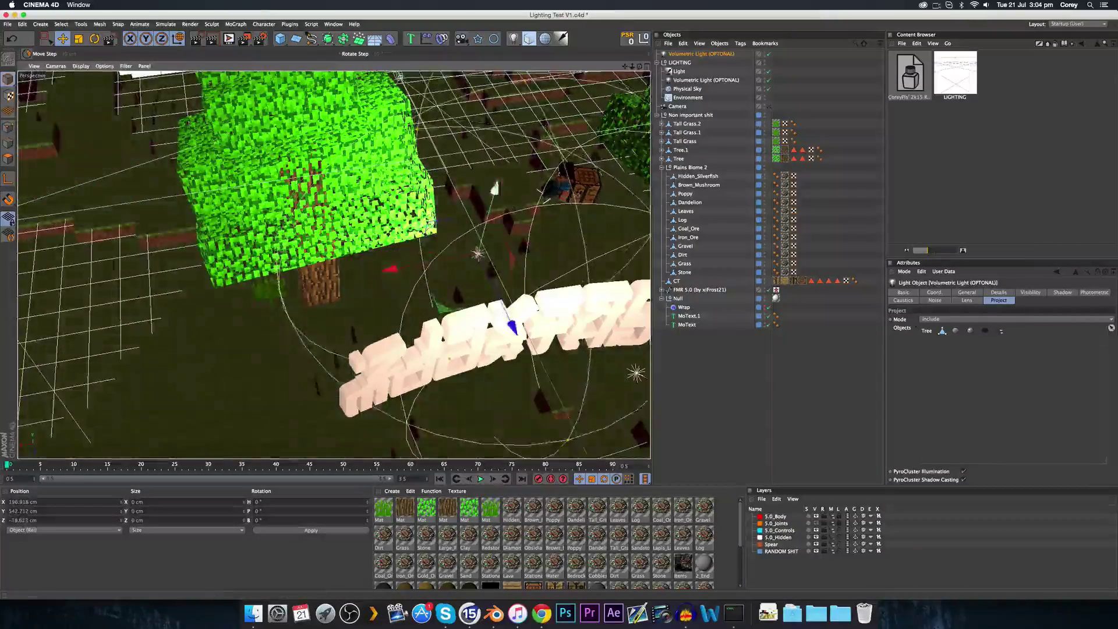
alt+drag(471, 283, 326, 181)
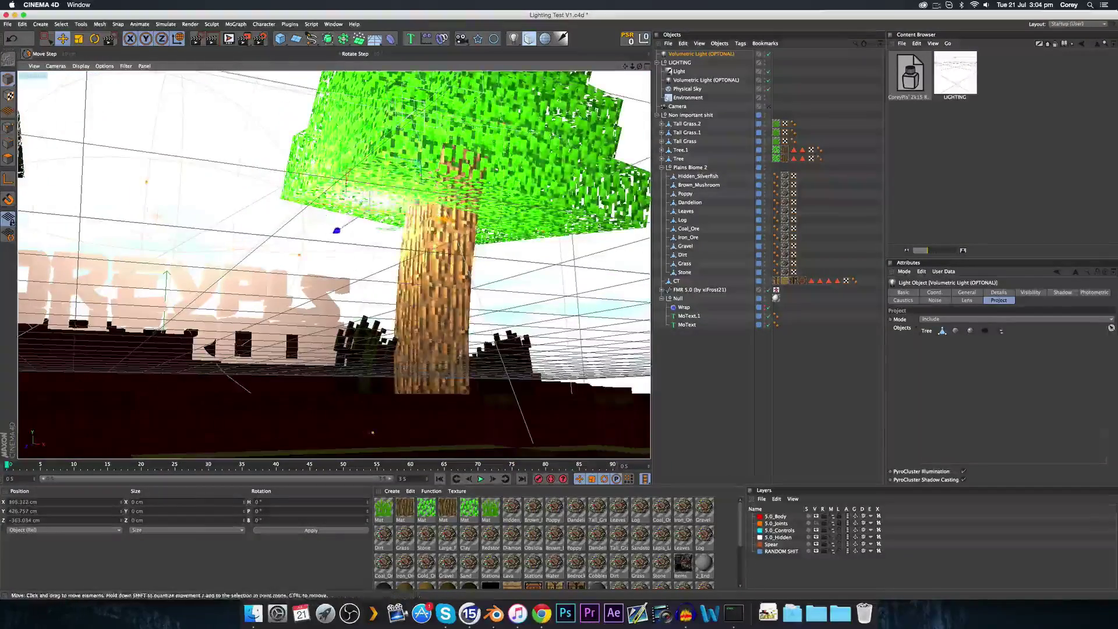
Fine-tune the copied light's position beside the tree trunk, at about X 479, Y 375 and Z -301 cm.
drag(412, 291, 599, 388)
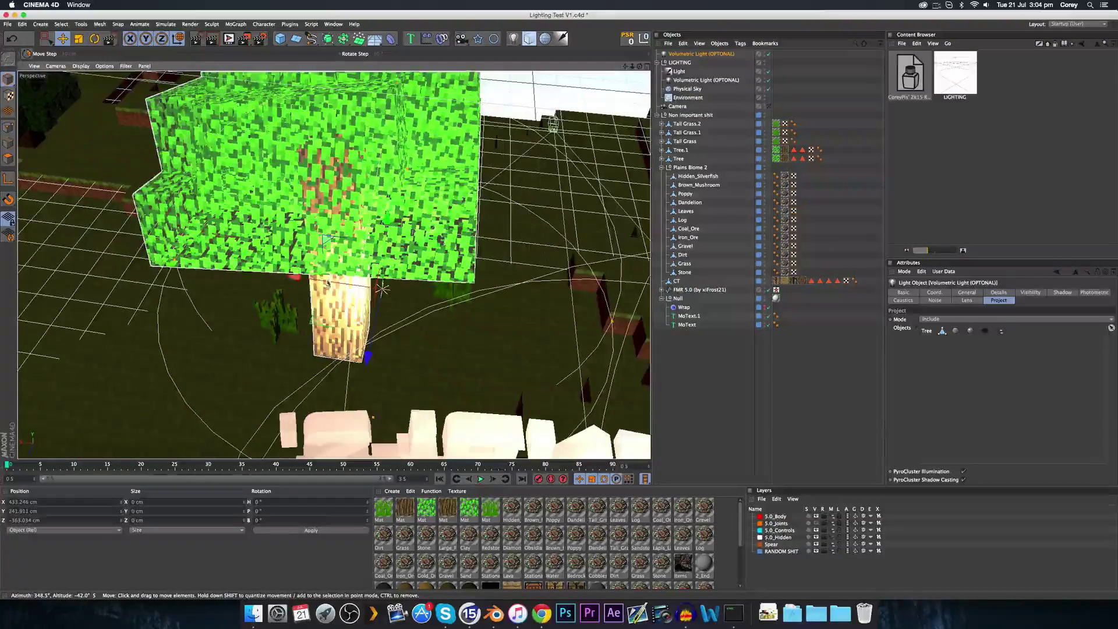
drag(328, 282, 309, 280)
drag(345, 349, 35, 285)
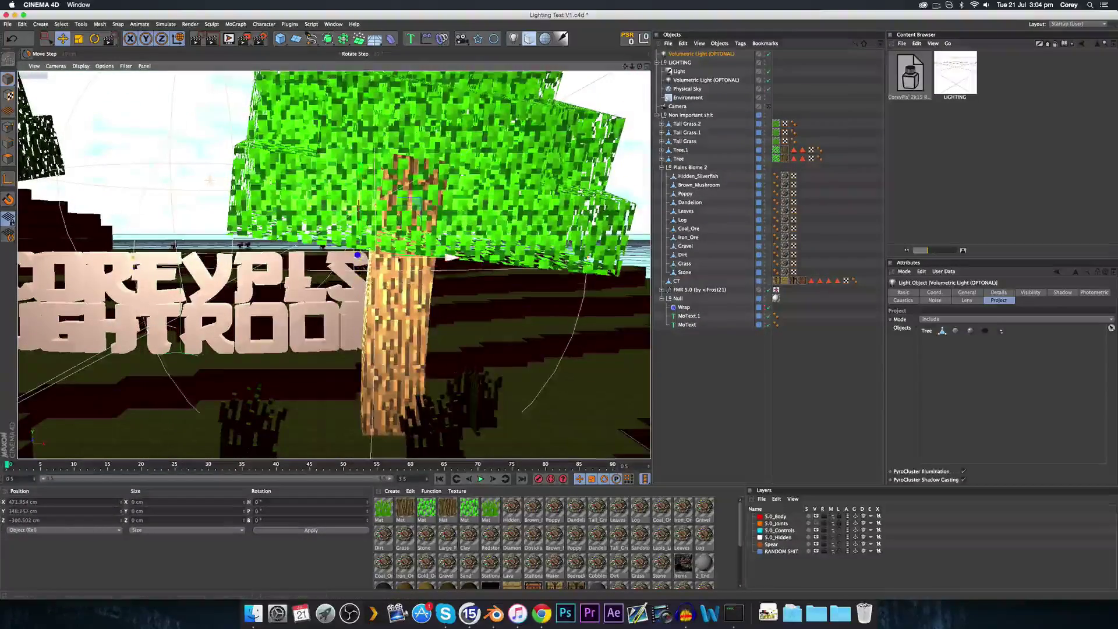
alt+drag(210, 180, 527, 399)
drag(373, 216, 373, 205)
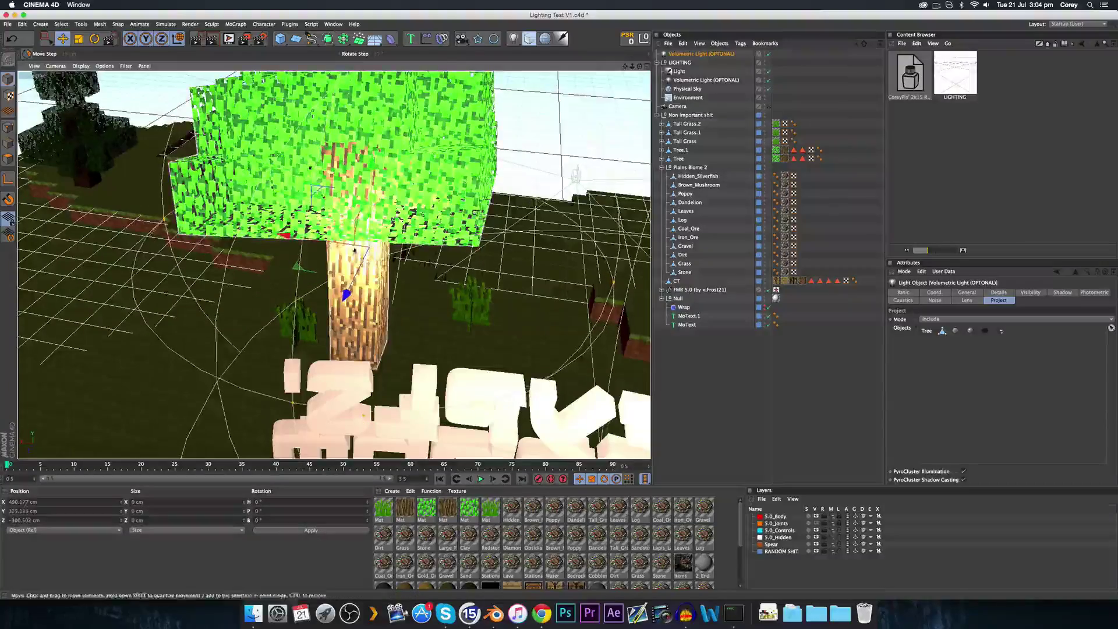
drag(354, 250, 360, 250)
alt+drag(594, 349, 640, 239)
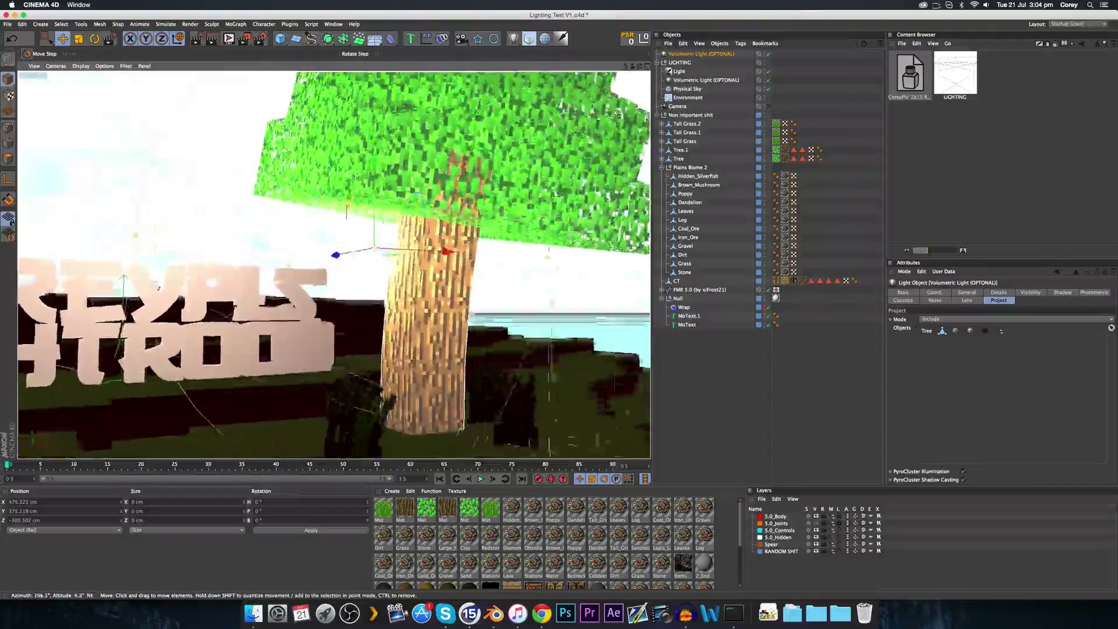
Preview the trunk's lighting up close and through the scene camera, ending with a region render around the trunk.
alt+drag(104, 181, 105, 186)
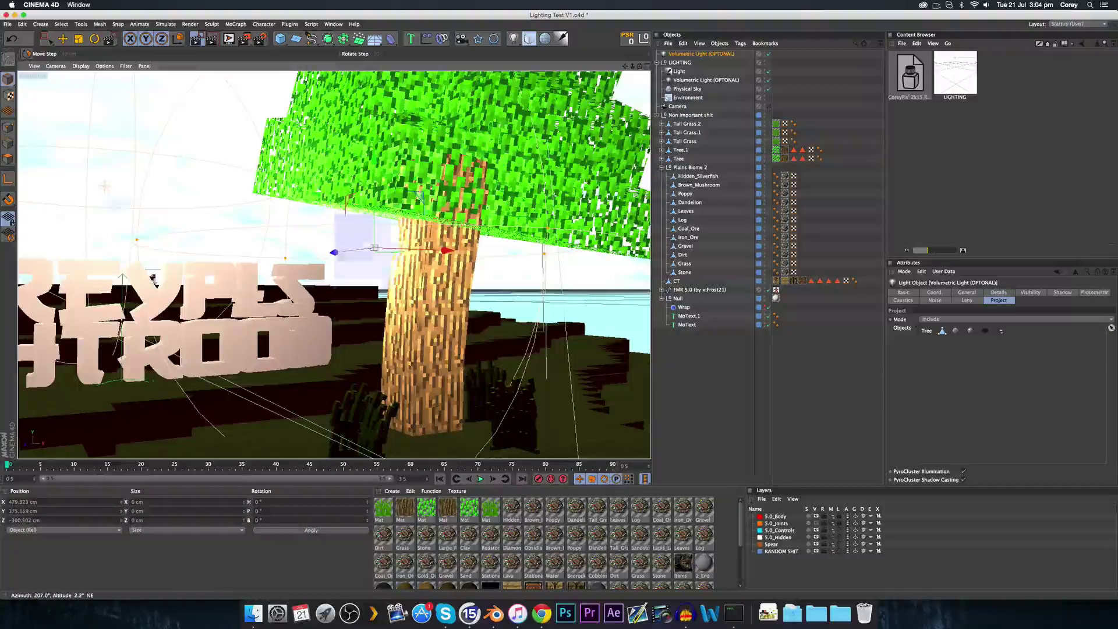
key(ctrl+r)
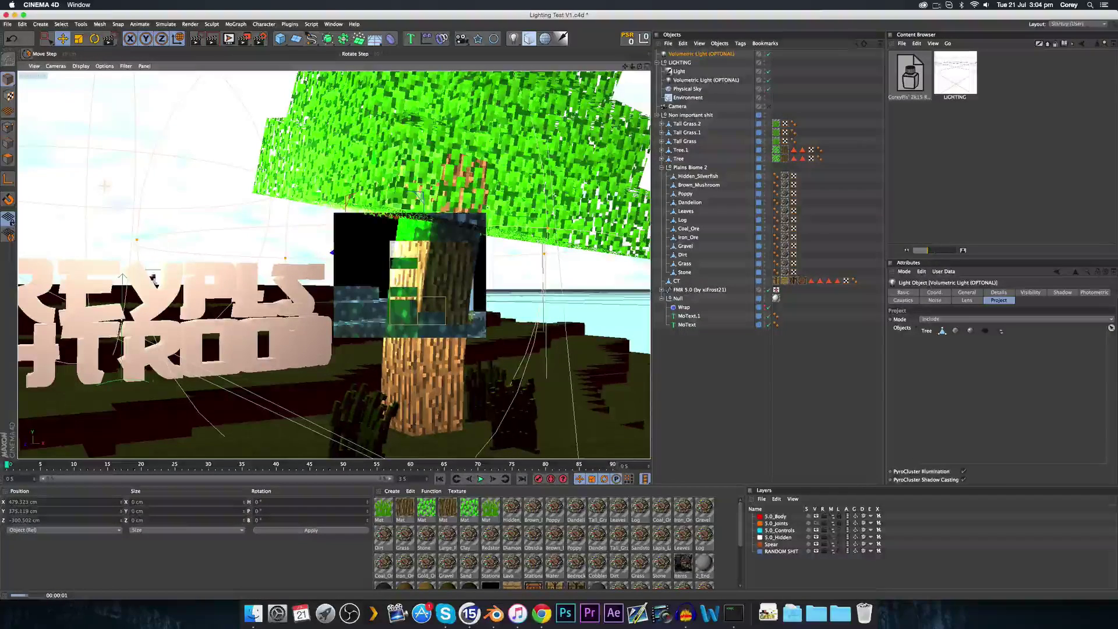
click(769, 105)
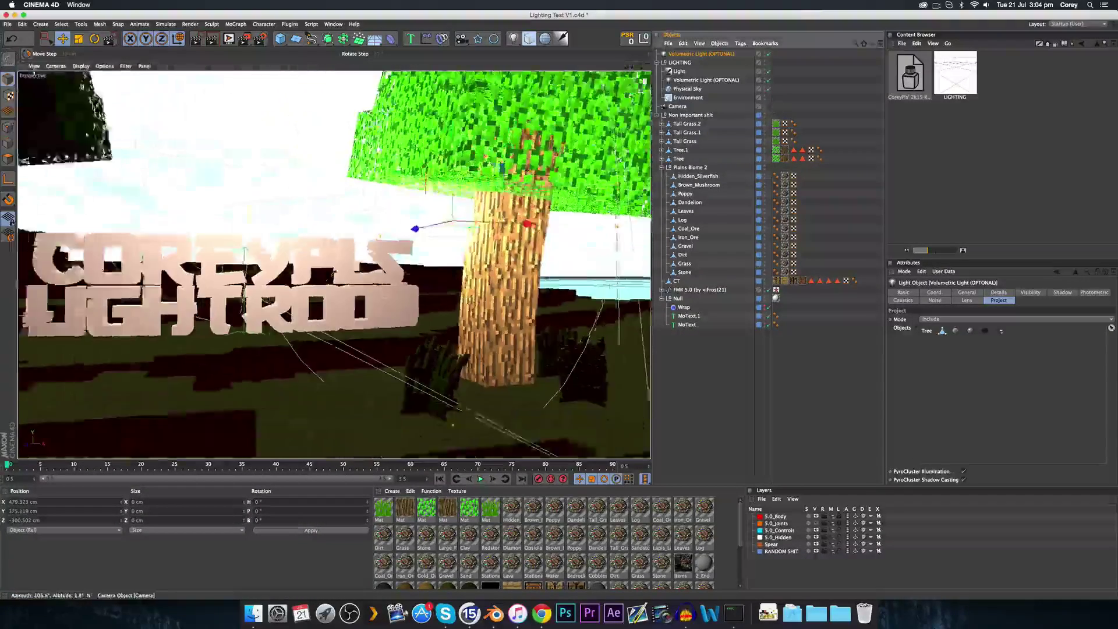
key(ctrl+r)
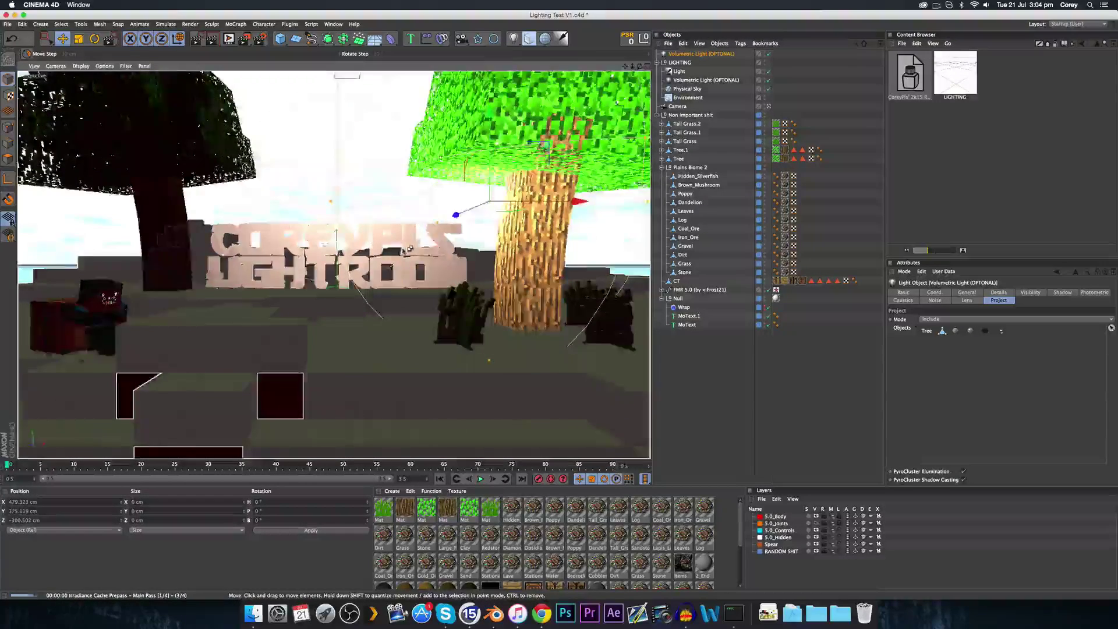
click(325, 239)
click(198, 39)
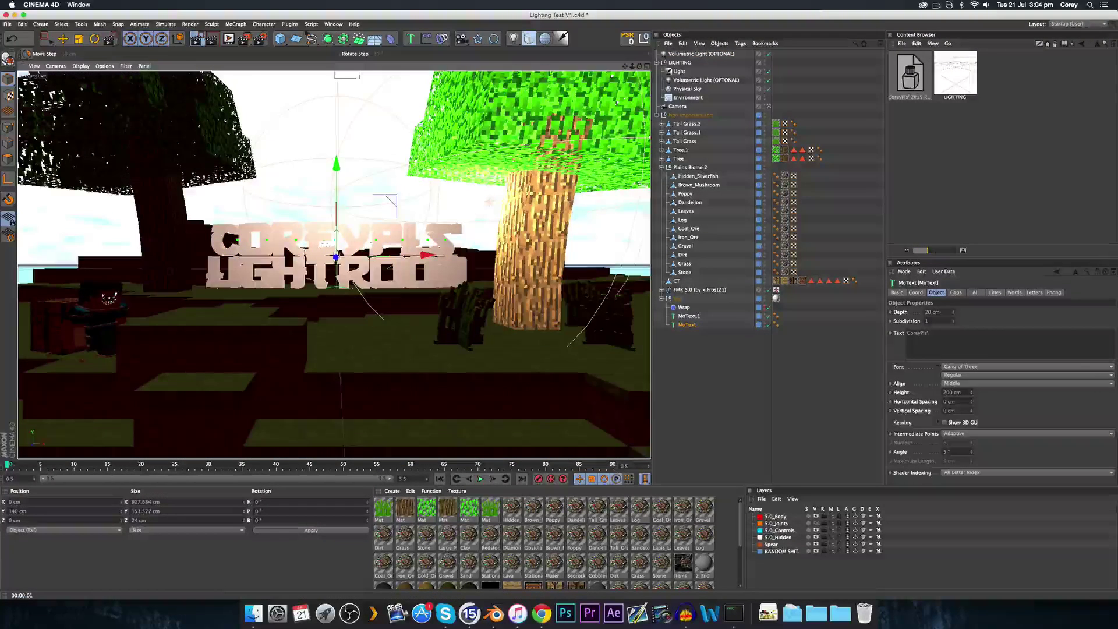
drag(459, 158, 592, 335)
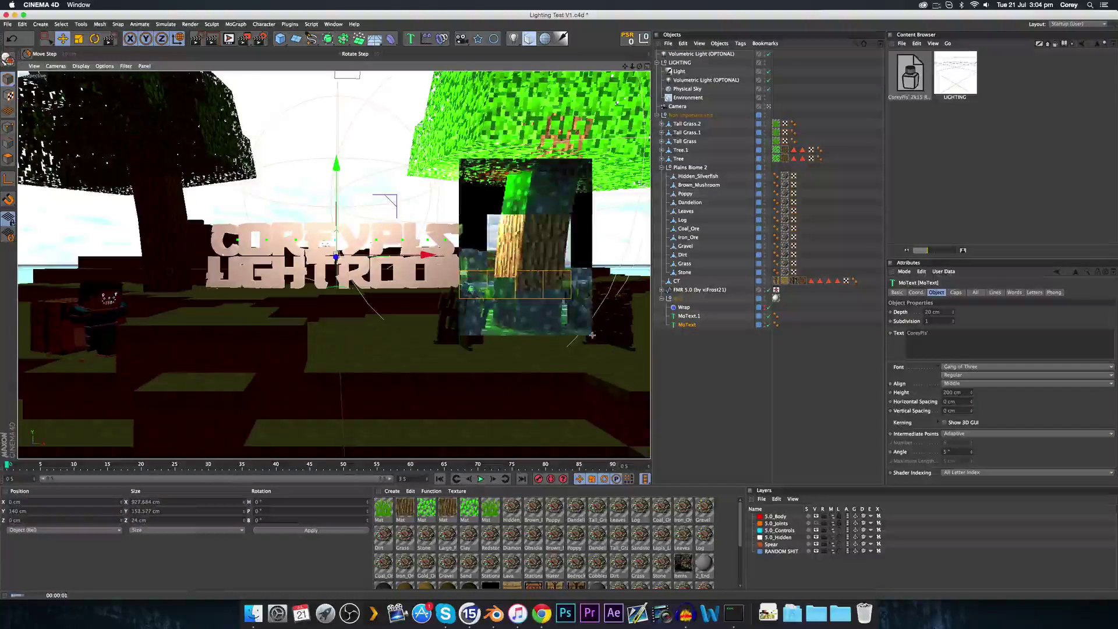
click(509, 203)
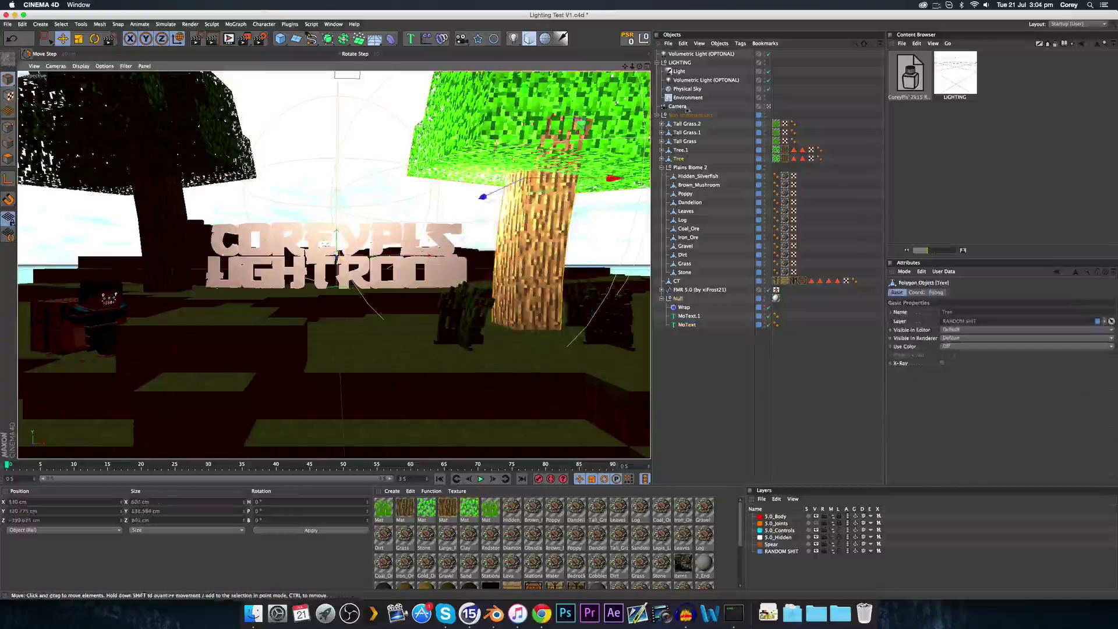
Set the tree's Volumetric Light intensity to 49% and check the trunk with a region render.
click(700, 54)
click(966, 292)
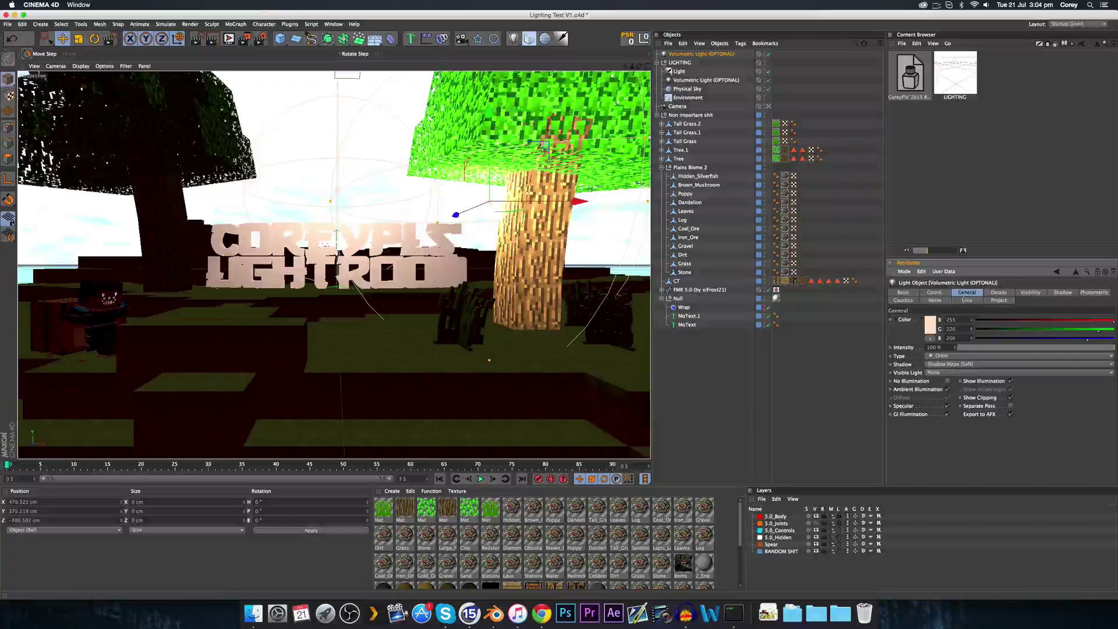
click(1034, 347)
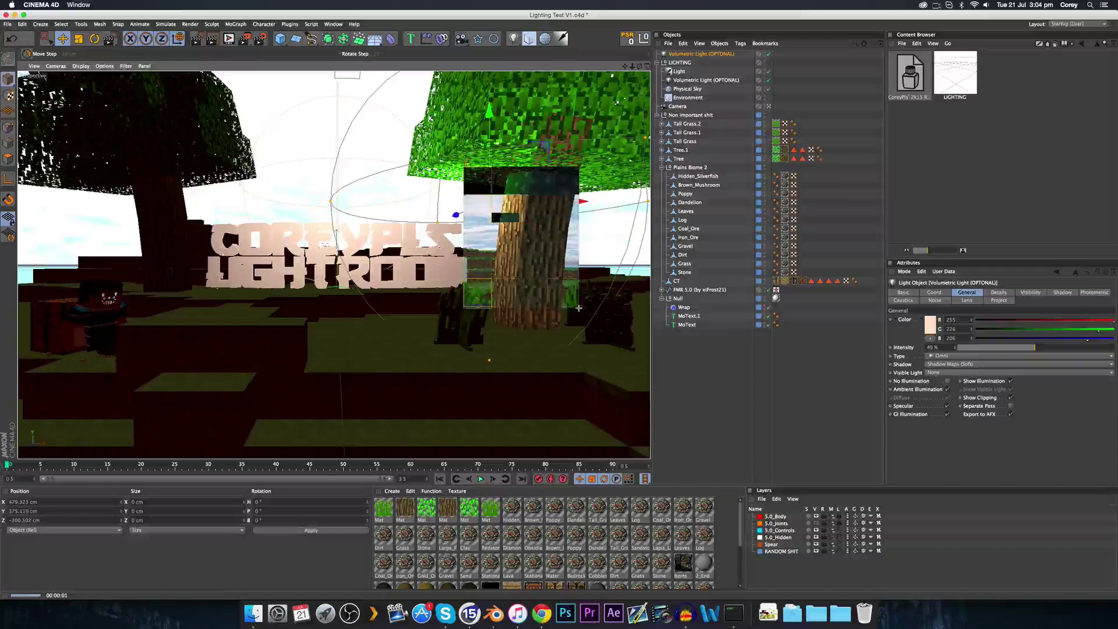
click(507, 220)
Place three copies of the tree's Volumetric Light down the trunk, the lowest at about X 443, Y 108 and Z -301 cm.
click(677, 53)
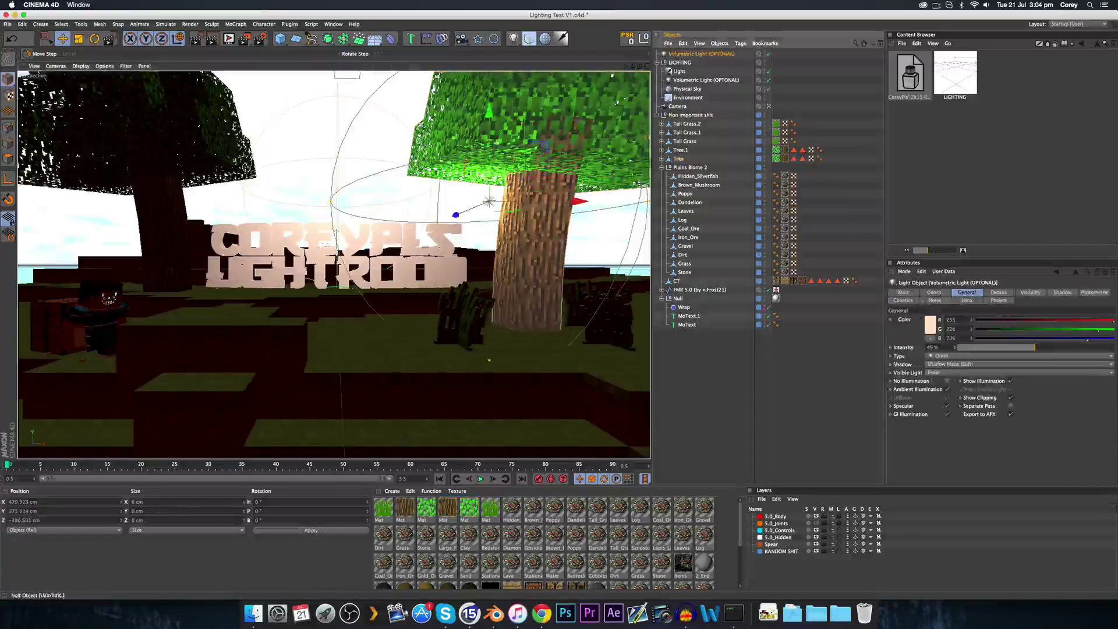
drag(493, 169, 506, 285)
key(super+c)
key(super+v)
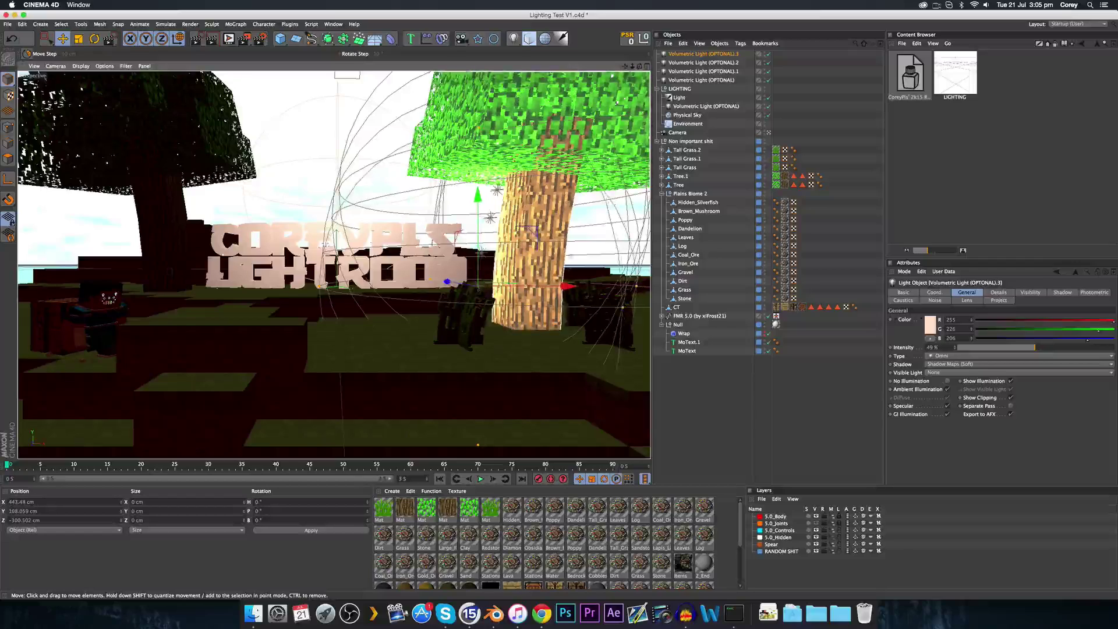
Render the camera view with the stacked tree lights, including a region preview spanning the title and the lit tree.
key(ctrl+r)
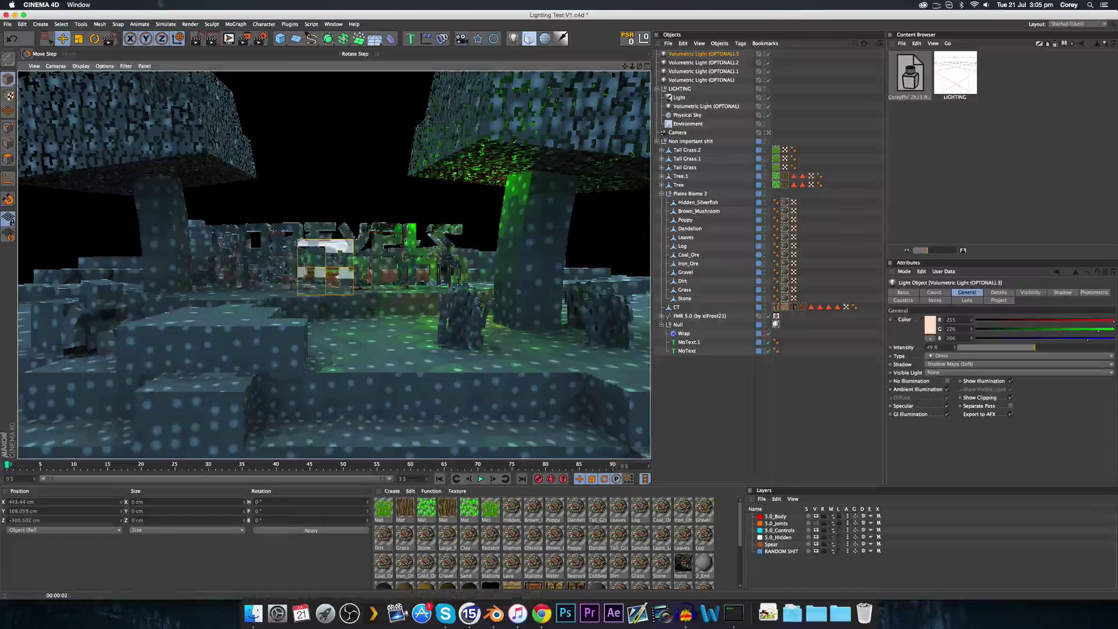
click(331, 223)
key(super+r)
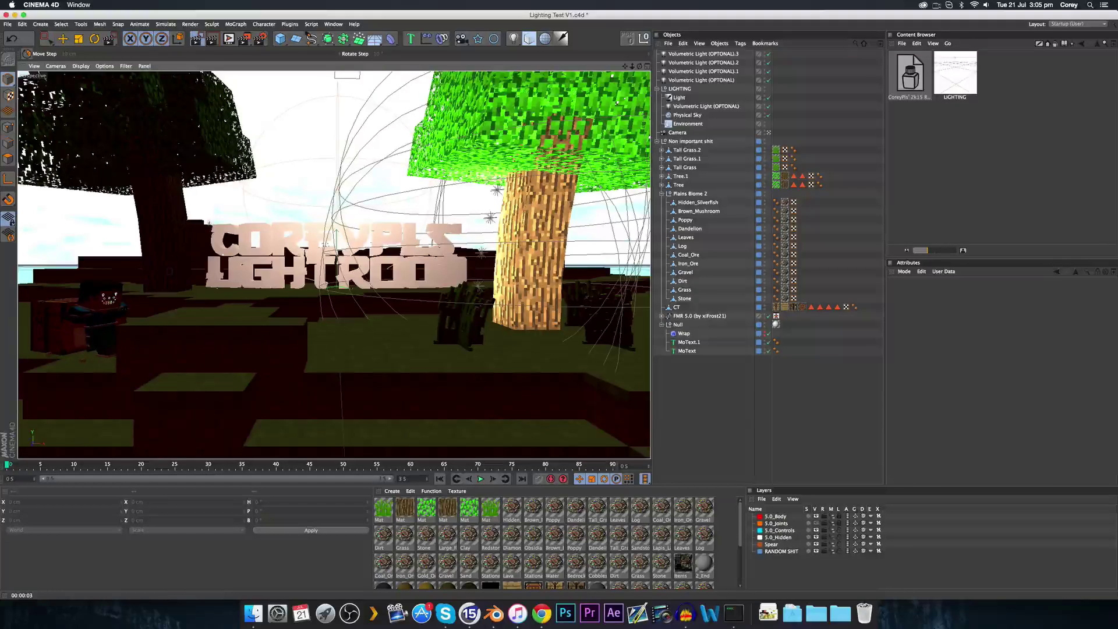
drag(241, 224, 198, 71)
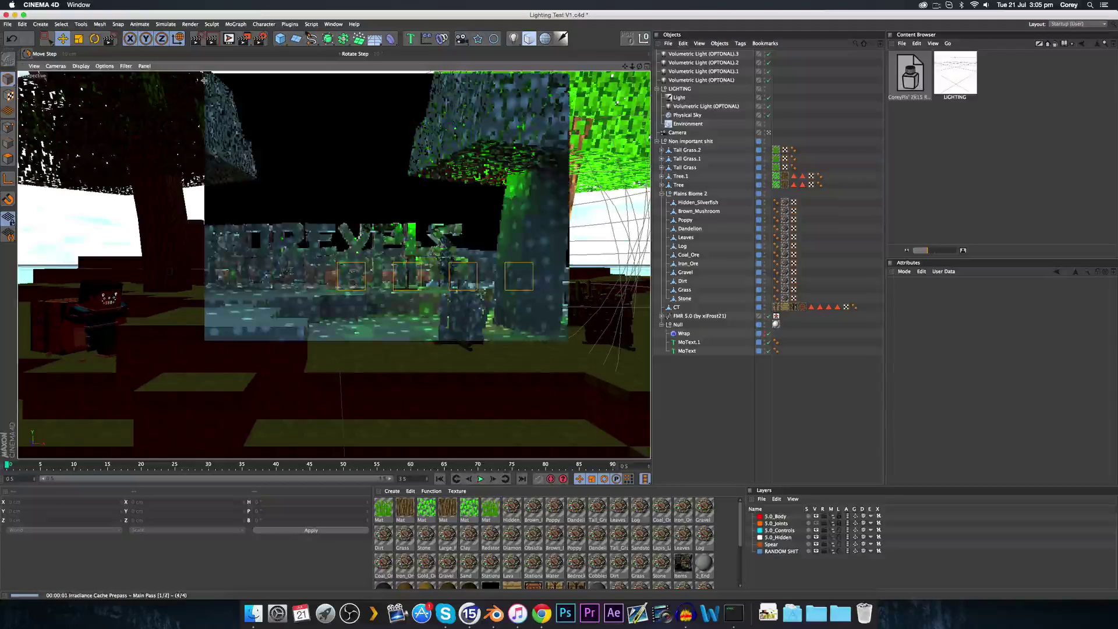